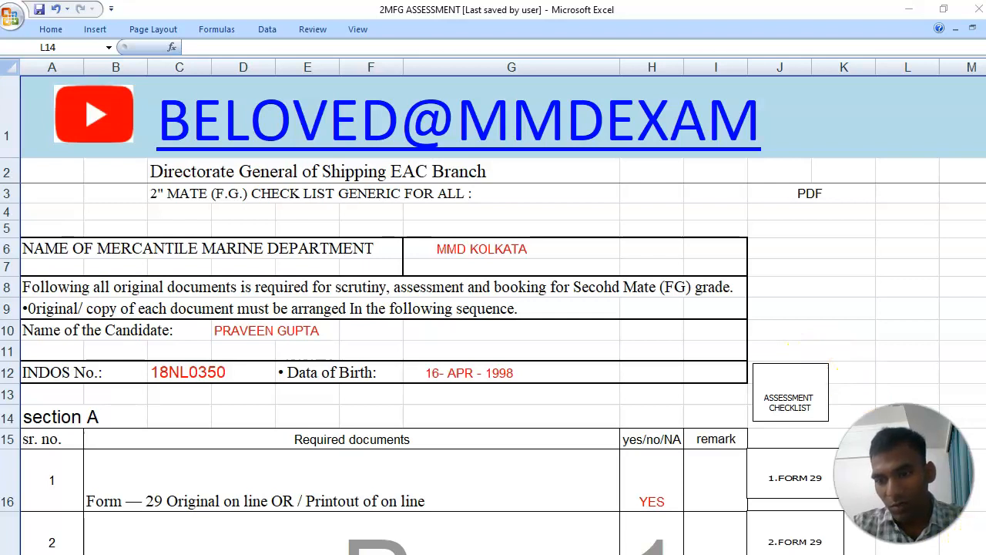
# - Review the 2nd Mate (F.G.) checklist worksheet from the candidate details through the documents to be verified prior to orals
pyautogui.click(907, 416)
pyautogui.scroll(-1, 493, 369)
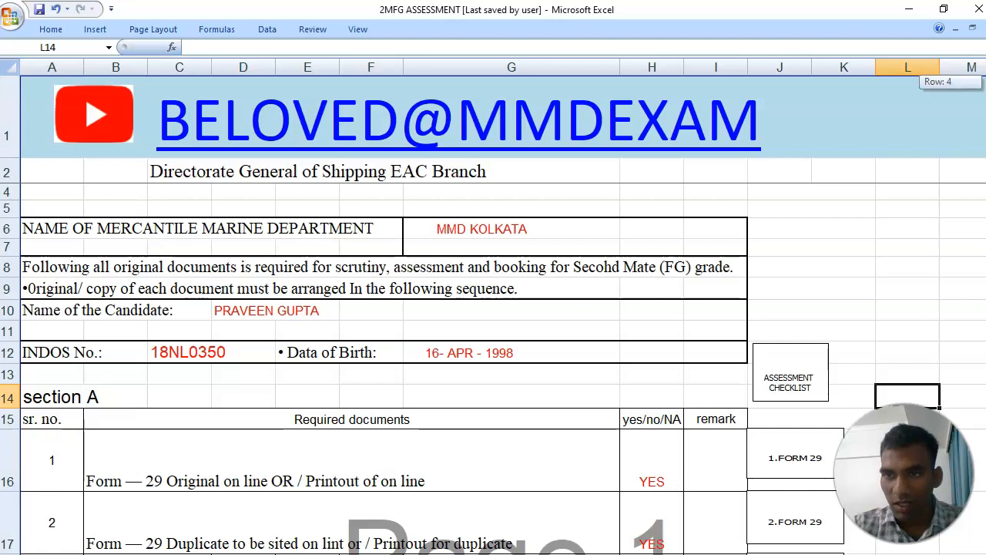
pyautogui.scroll(1, 493, 370)
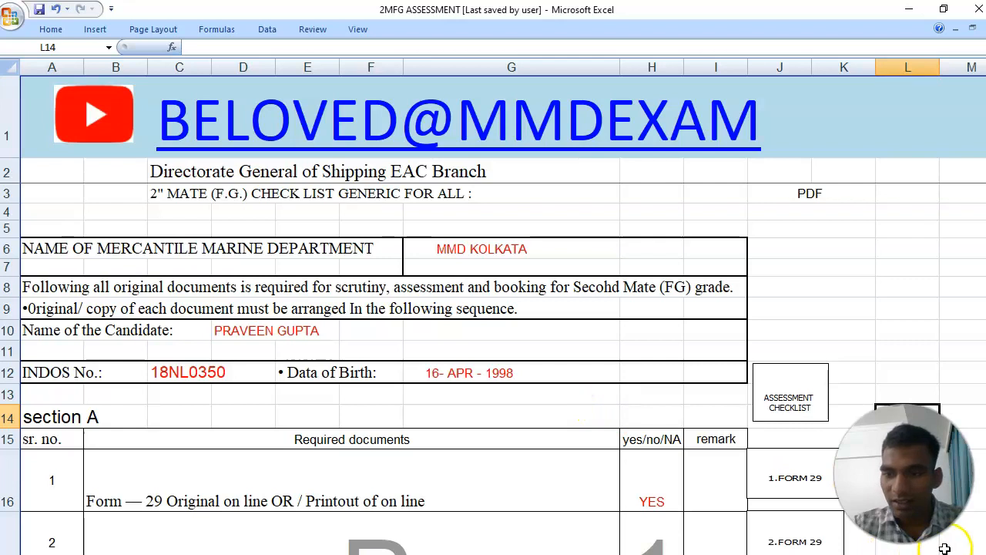
pyautogui.scroll(-3, 493, 368)
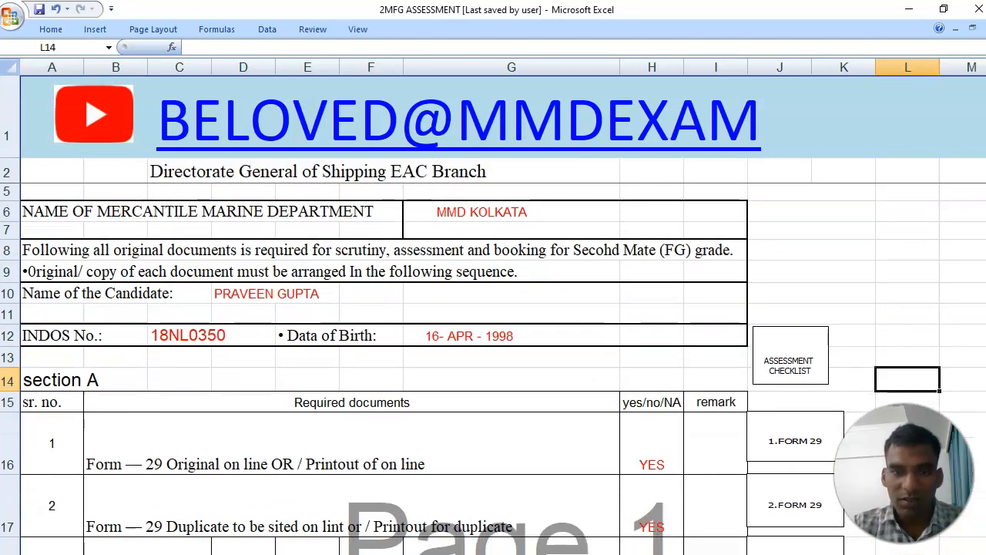
pyautogui.scroll(-3, 493, 368)
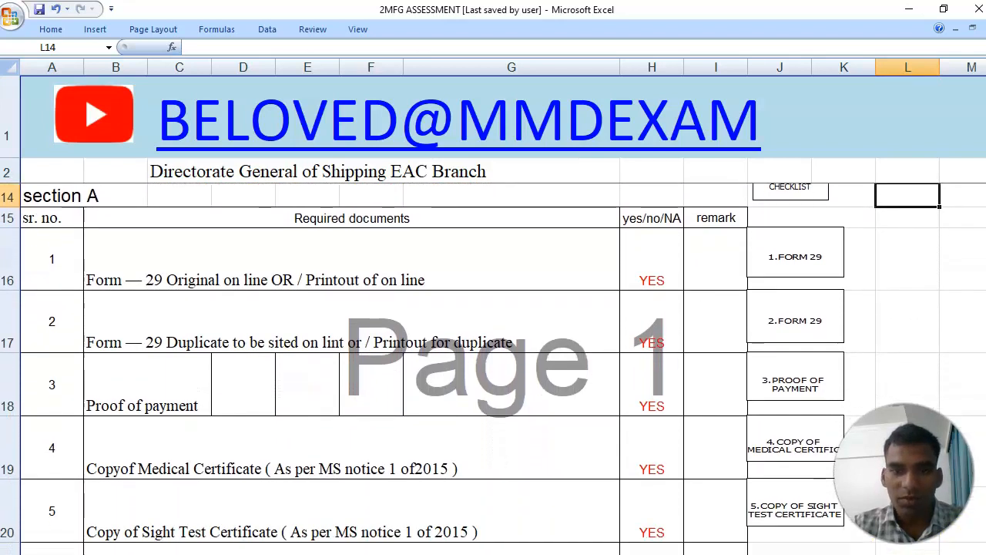
pyautogui.scroll(-3, 493, 368)
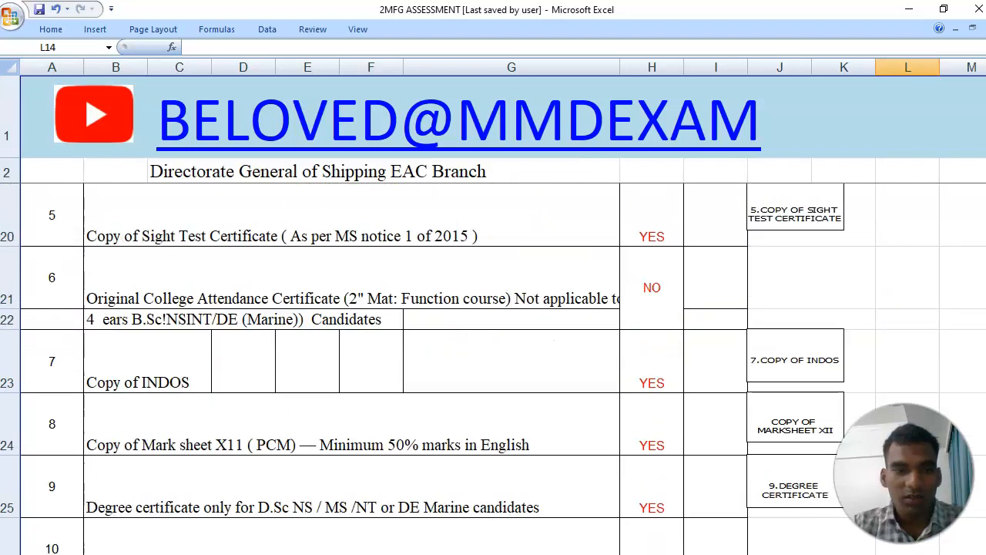
pyautogui.scroll(-3, 493, 368)
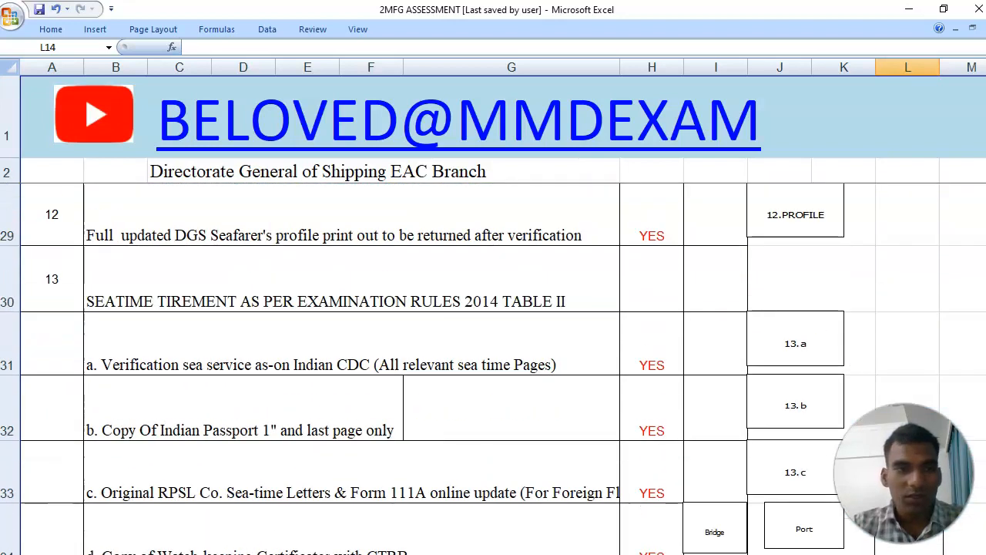
pyautogui.scroll(-5, 493, 369)
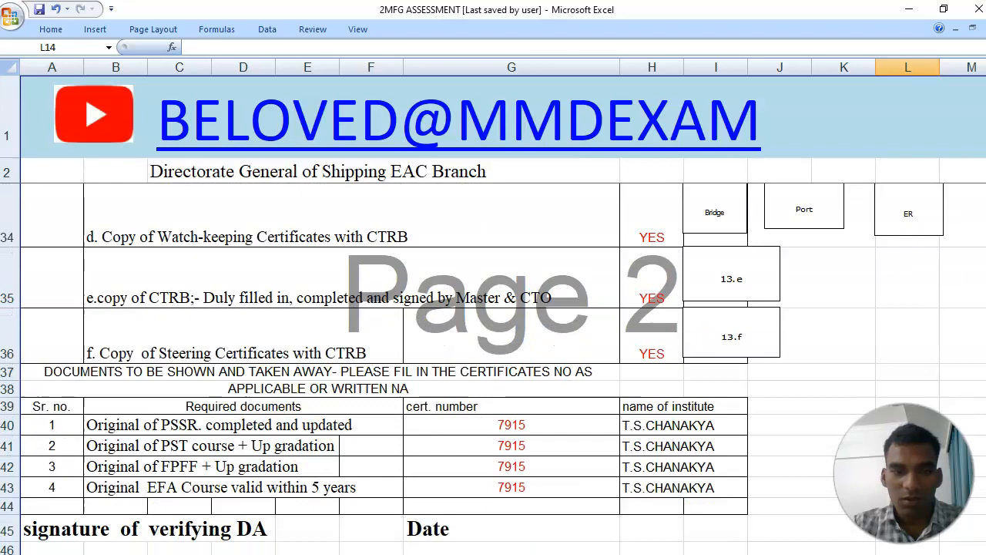
pyautogui.scroll(-3, 493, 368)
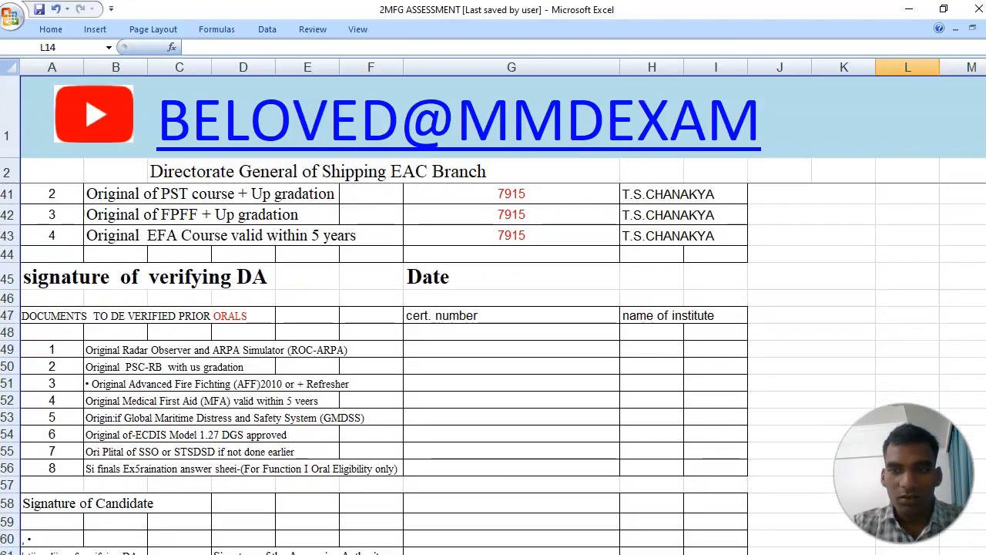
pyautogui.scroll(13, 493, 368)
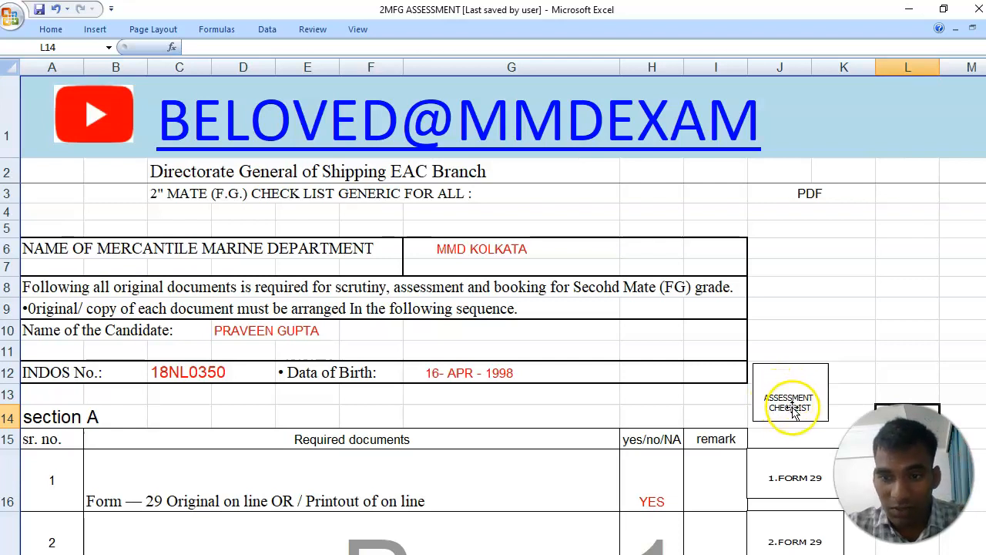
# - Open the embedded Assessment Checklist PDF, look over the blank form down to its signature section, and close the document
pyautogui.click(784, 400)
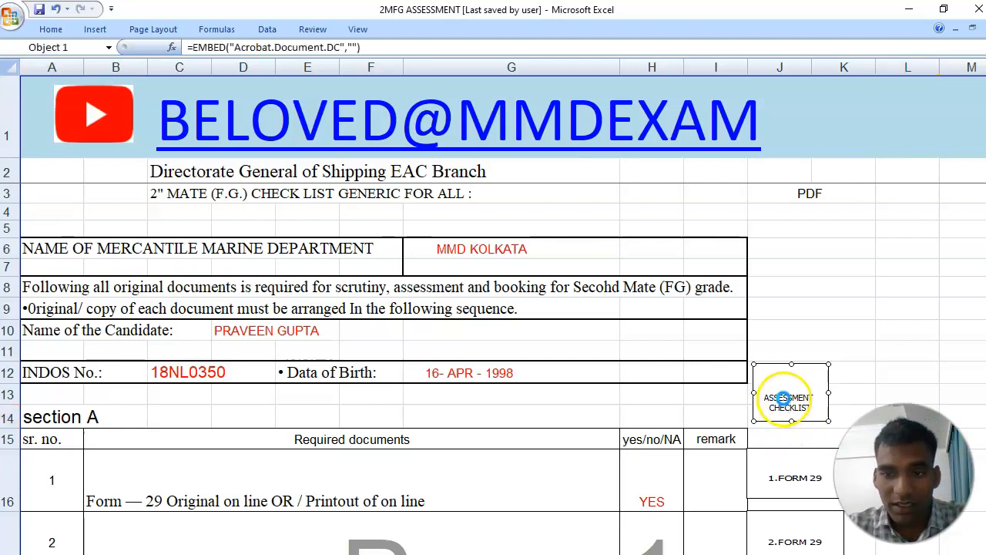
pyautogui.doubleClick(783, 399)
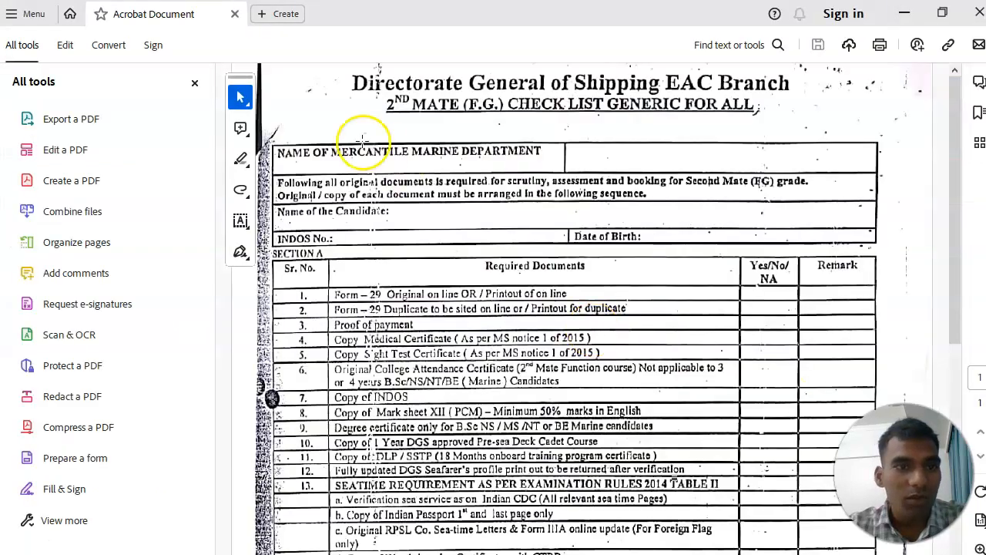
pyautogui.click(194, 82)
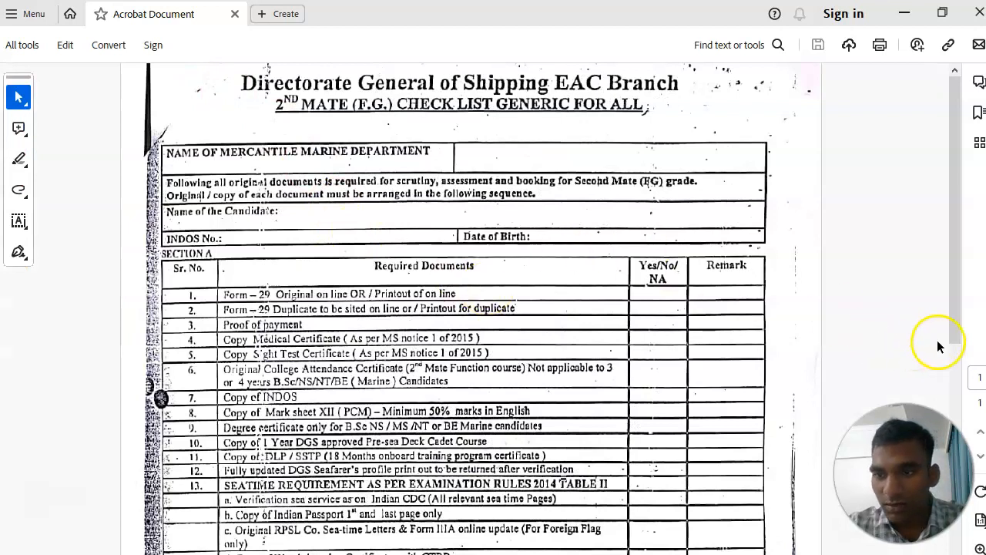
pyautogui.moveTo(952, 334)
pyautogui.mouseDown()
pyautogui.moveTo(962, 379)
pyautogui.moveTo(958, 554)
pyautogui.mouseUp()
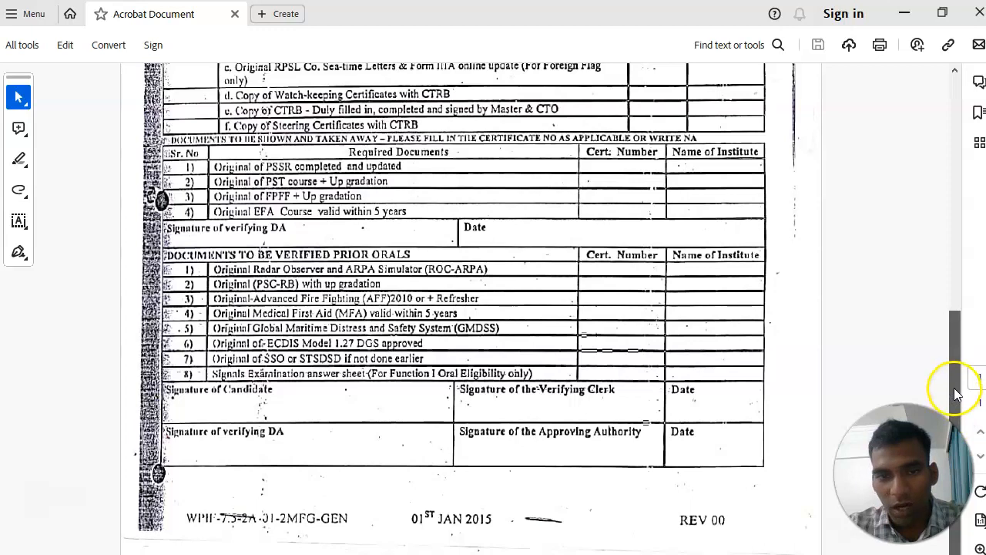
pyautogui.moveTo(950, 390); pyautogui.dragTo(929, 187)
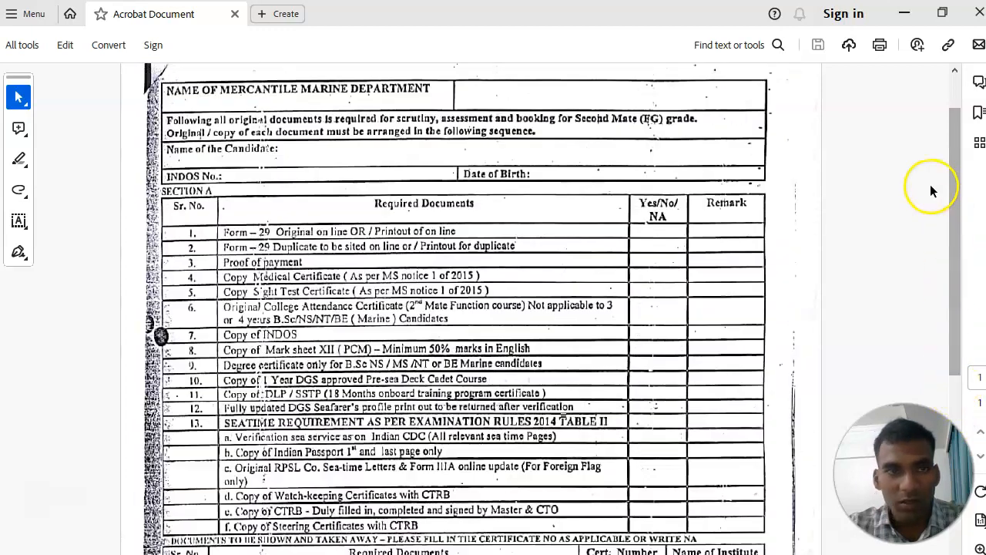
pyautogui.click(234, 15)
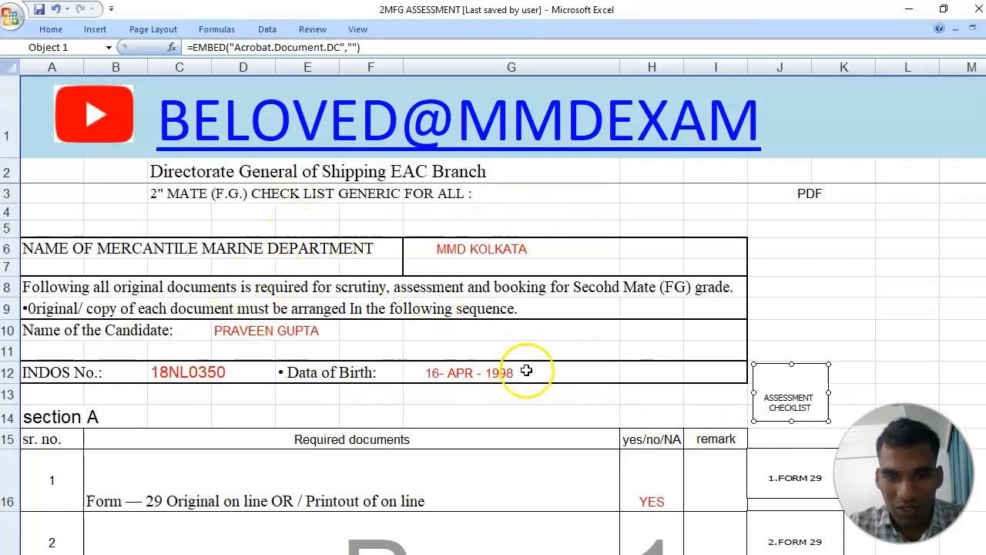
# - Open the PDF embedded beside checklist item 1, Form 29, and hide the tools pane to enlarge the page
pyautogui.scroll(-3, 493, 370)
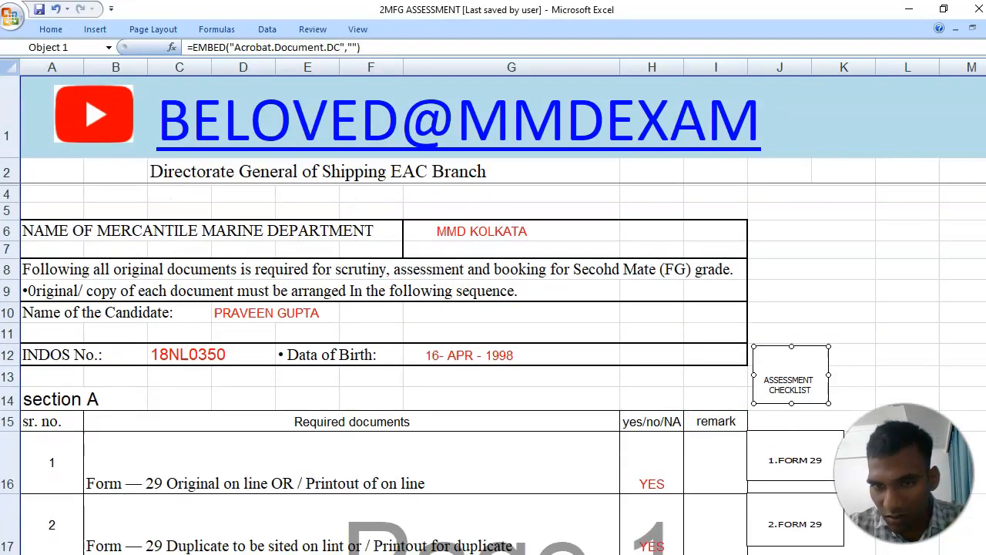
pyautogui.scroll(-2, 483, 373)
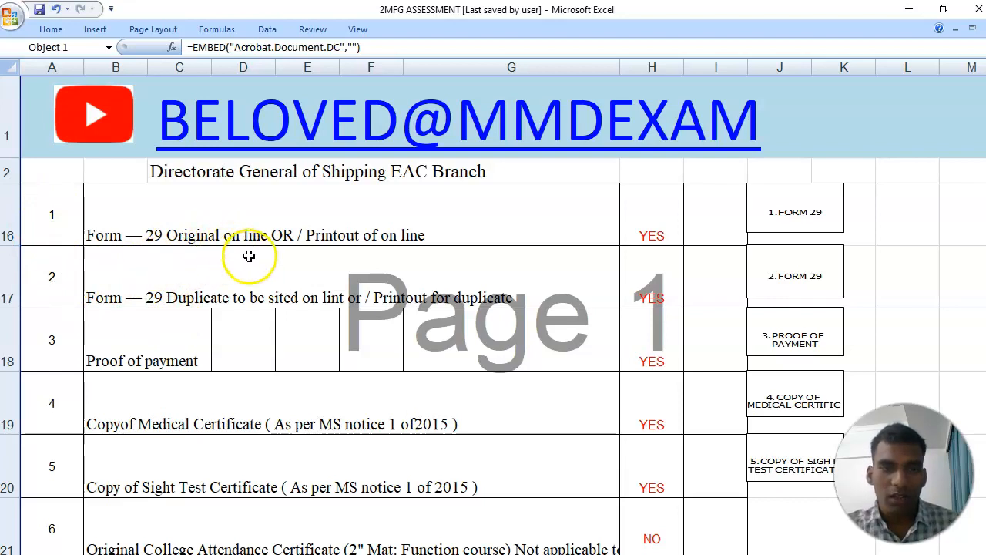
pyautogui.click(388, 285)
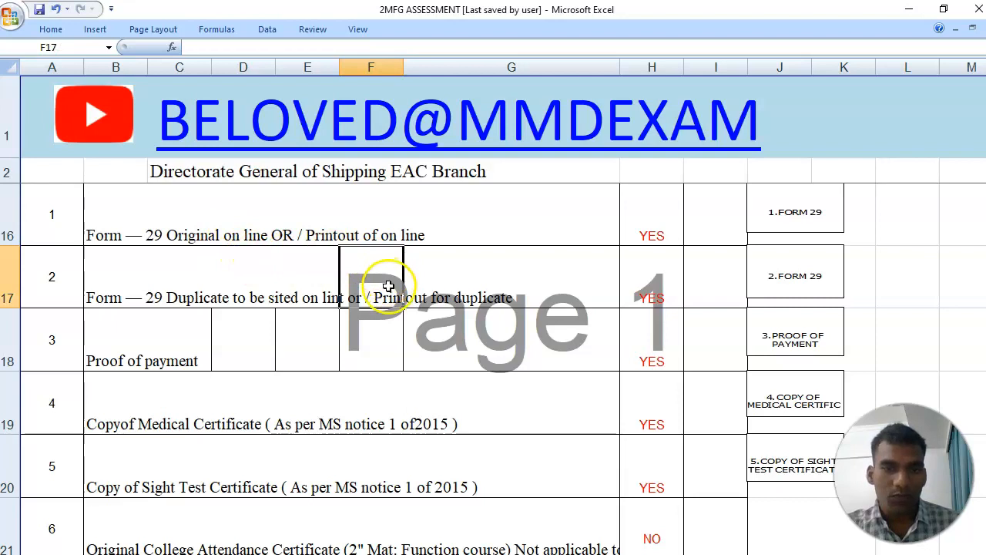
pyautogui.click(867, 295)
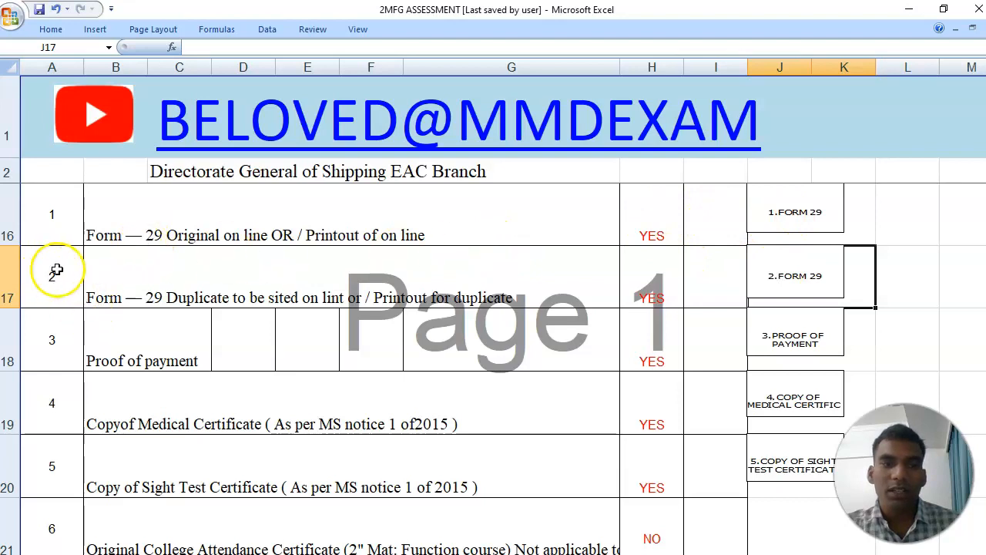
pyautogui.click(798, 221)
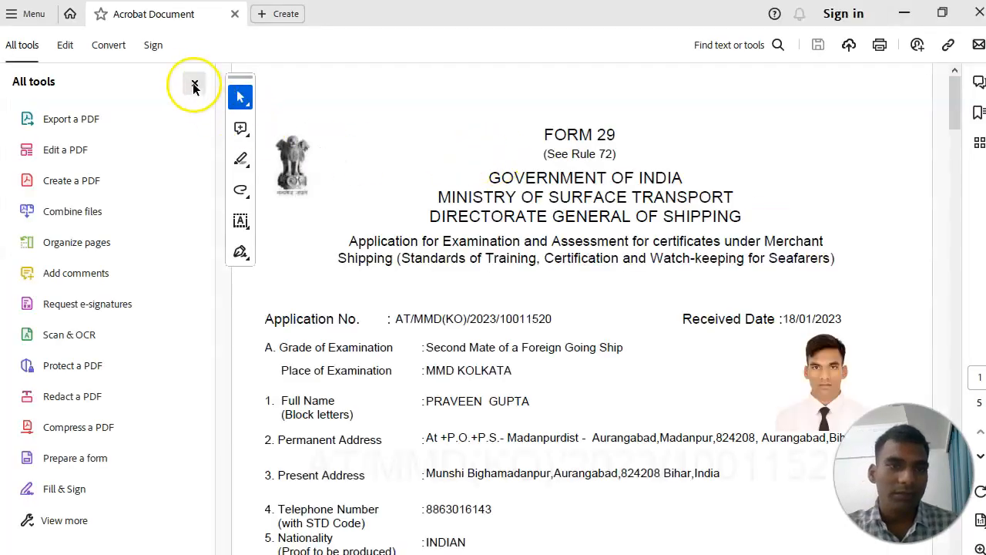
pyautogui.click(194, 85)
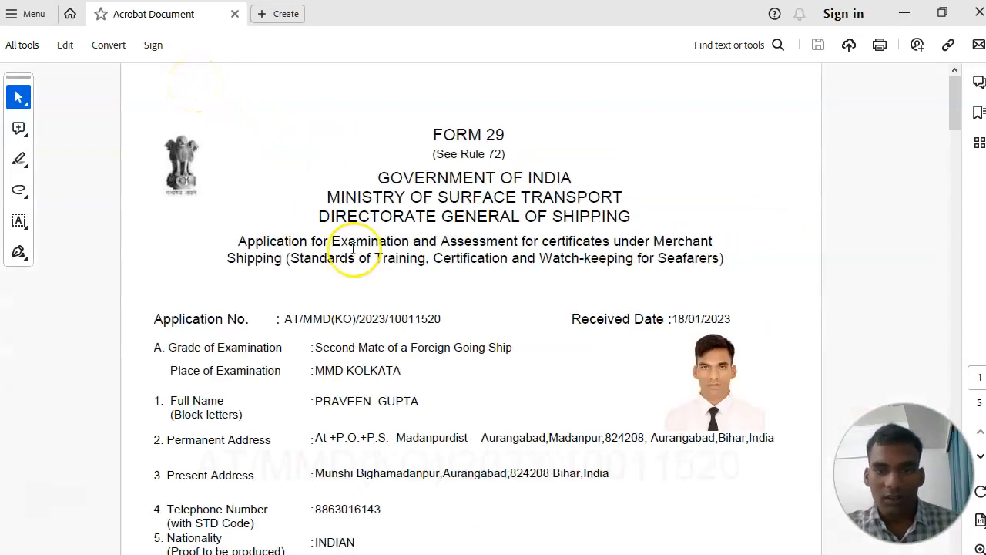
# - Examine the Form 29 application from the personal particulars and sea-going service details to the final assessment on page 4
pyautogui.scroll(-10, 353, 248)
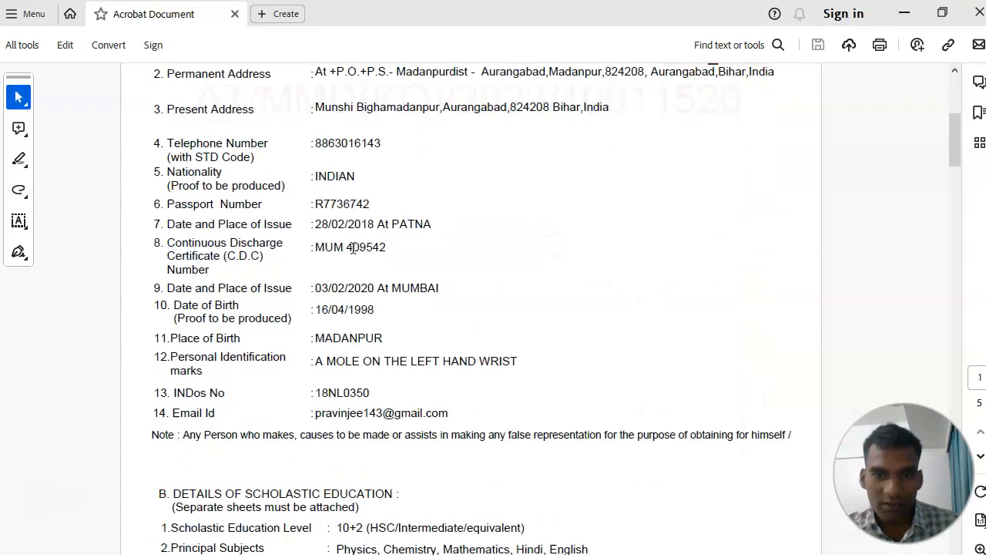
pyautogui.scroll(-10, 352, 247)
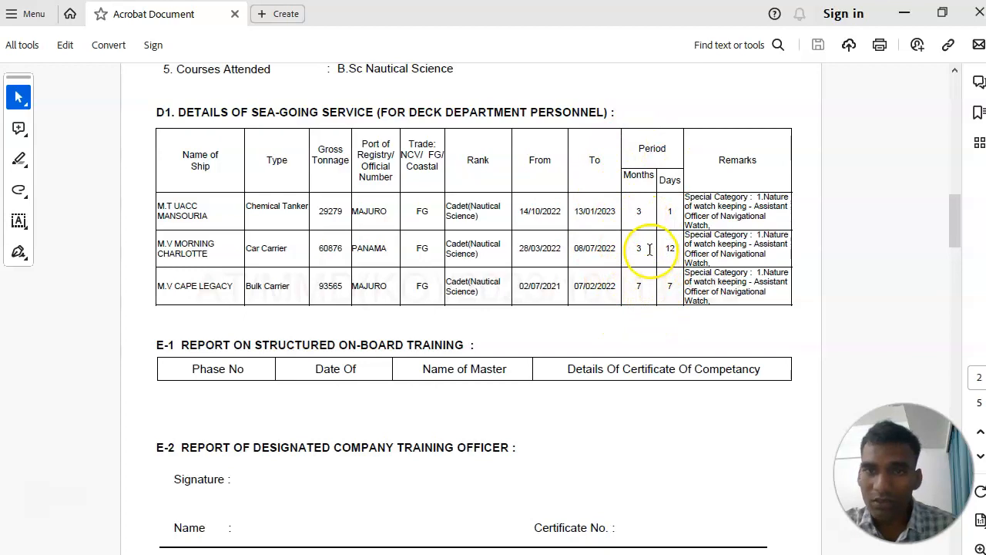
pyautogui.scroll(-10, 336, 171)
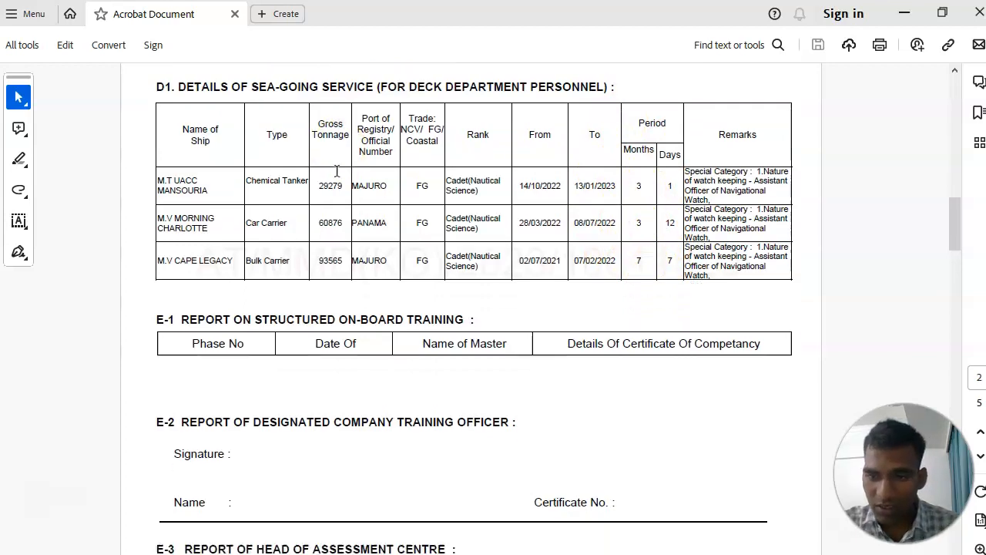
pyautogui.scroll(-20, 336, 171)
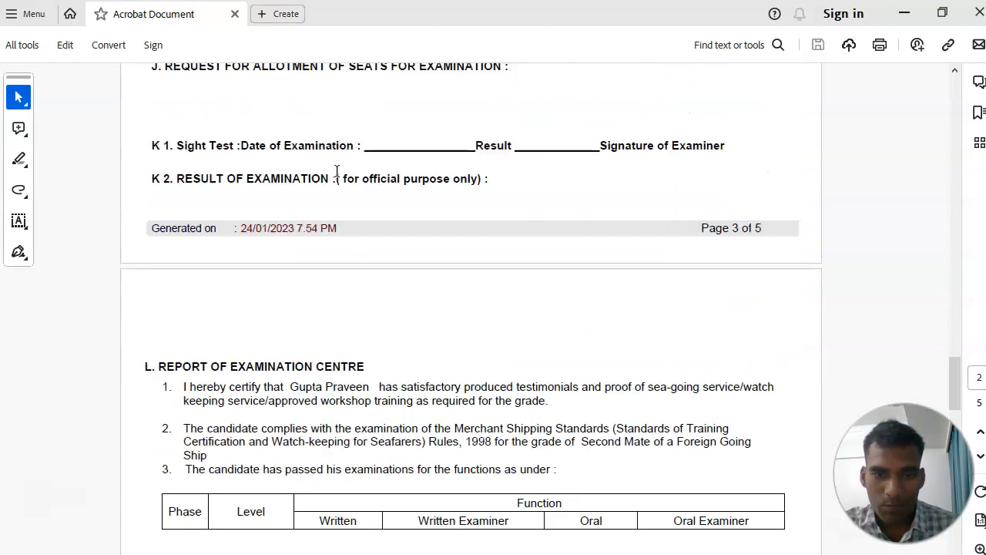
pyautogui.scroll(-8, 337, 176)
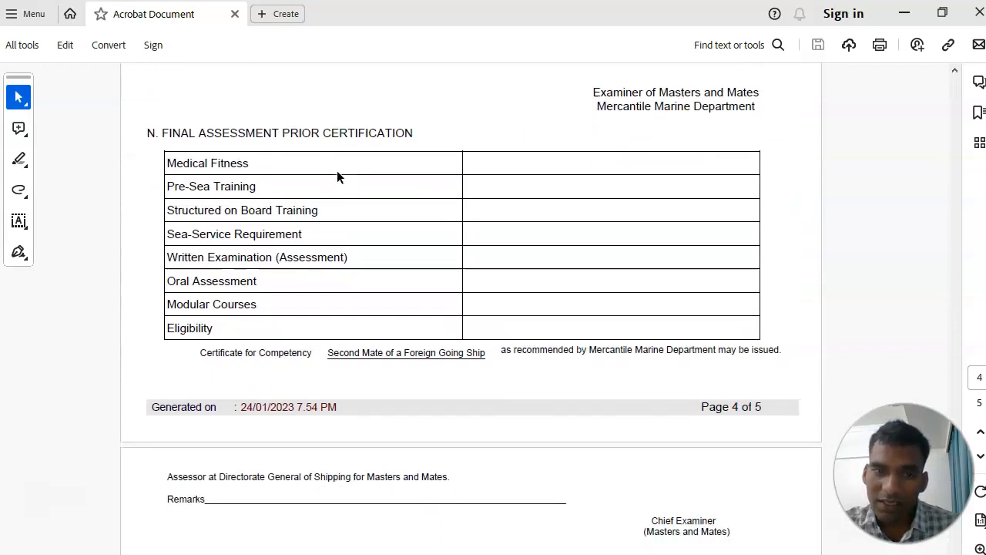
pyautogui.scroll(14, 336, 171)
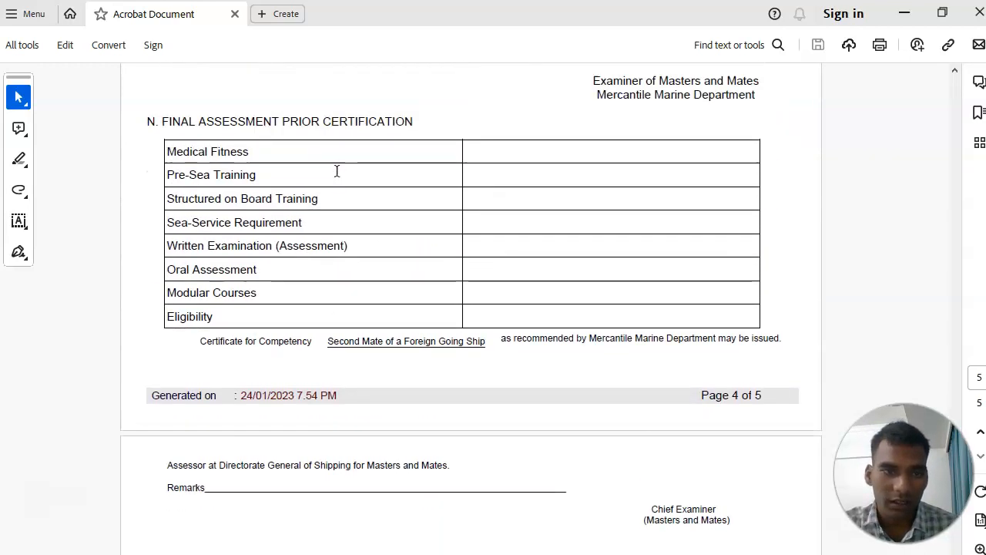
# - Review Form 29 back through the candidate's declaration and the STCW modular courses to its first page, and close the document
pyautogui.scroll(20, 337, 171)
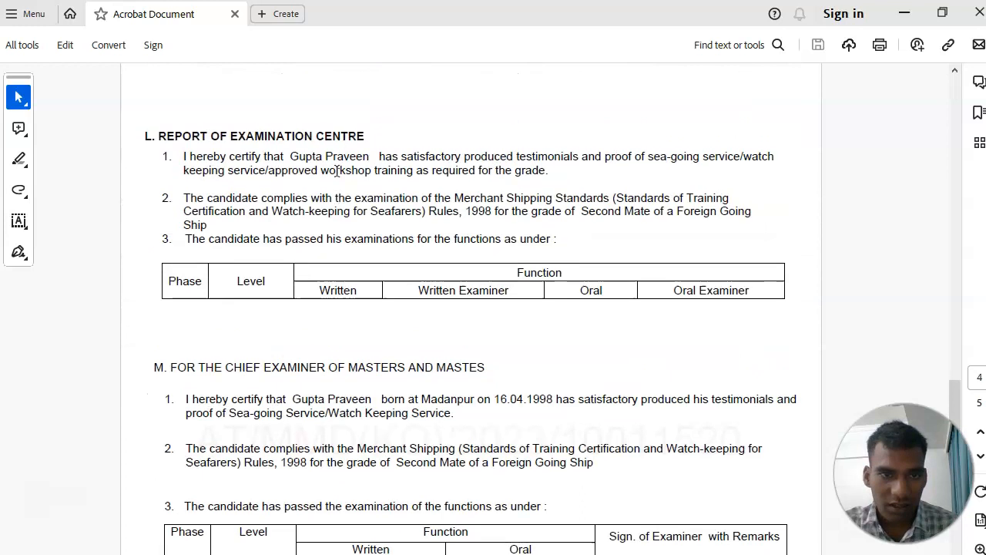
pyautogui.scroll(1, 336, 178)
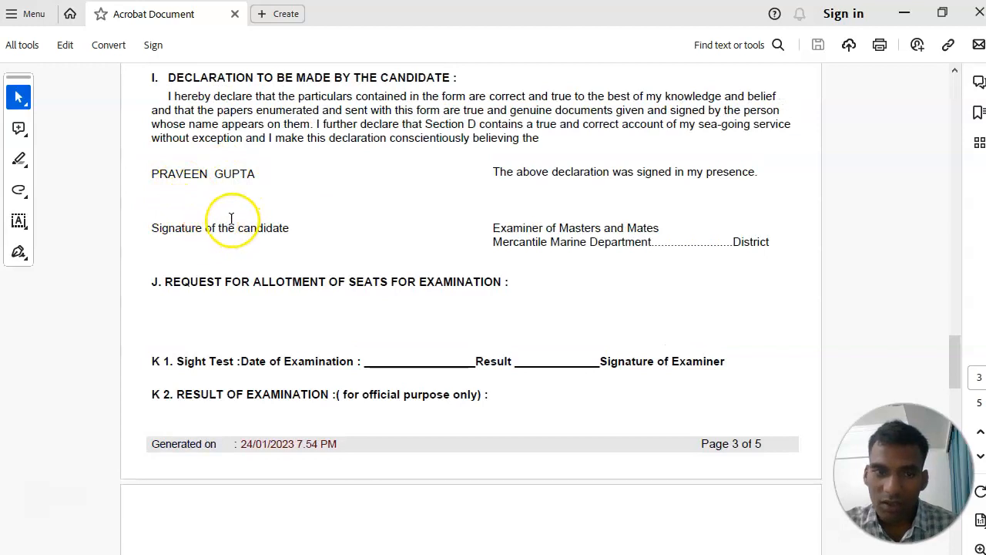
pyautogui.scroll(11, 240, 217)
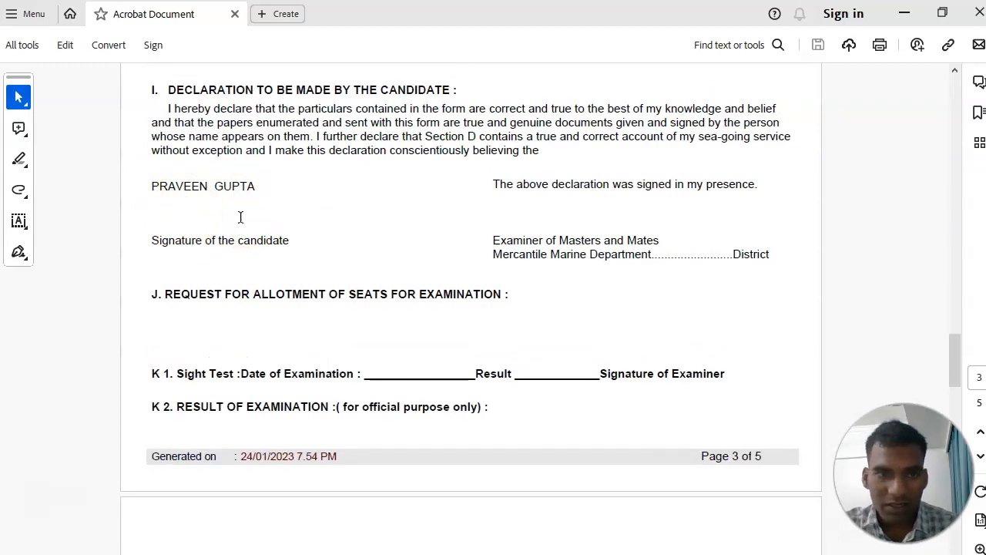
pyautogui.scroll(8, 241, 216)
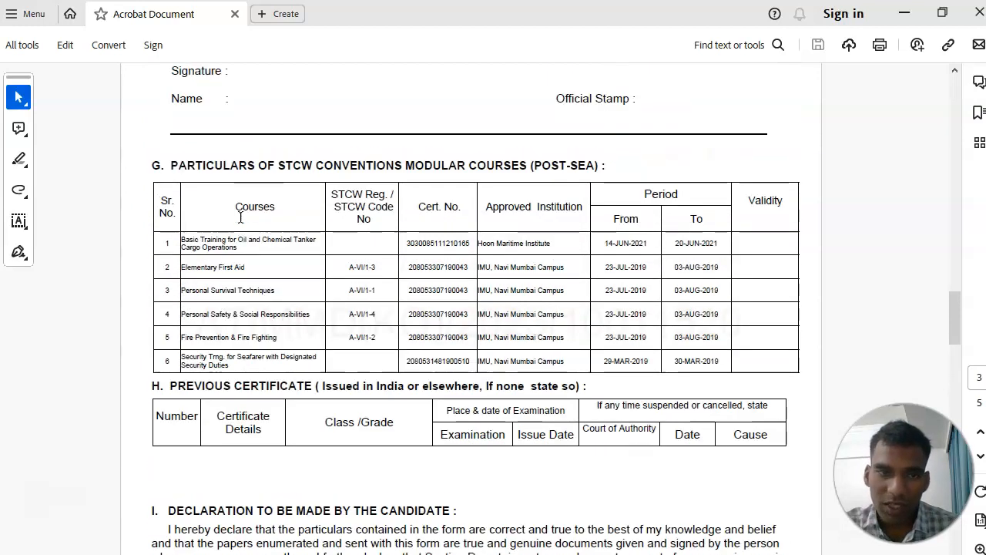
pyautogui.scroll(10, 240, 220)
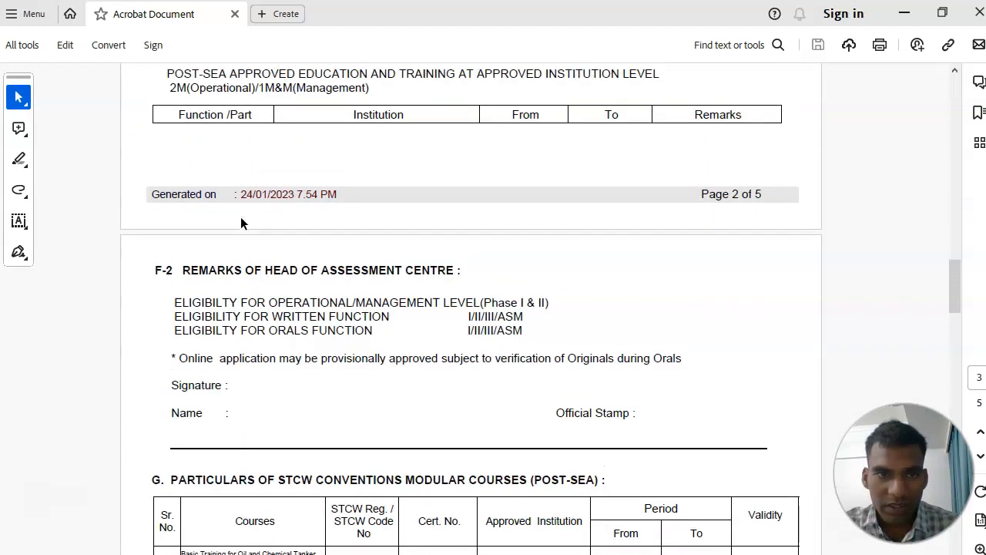
pyautogui.scroll(20, 240, 217)
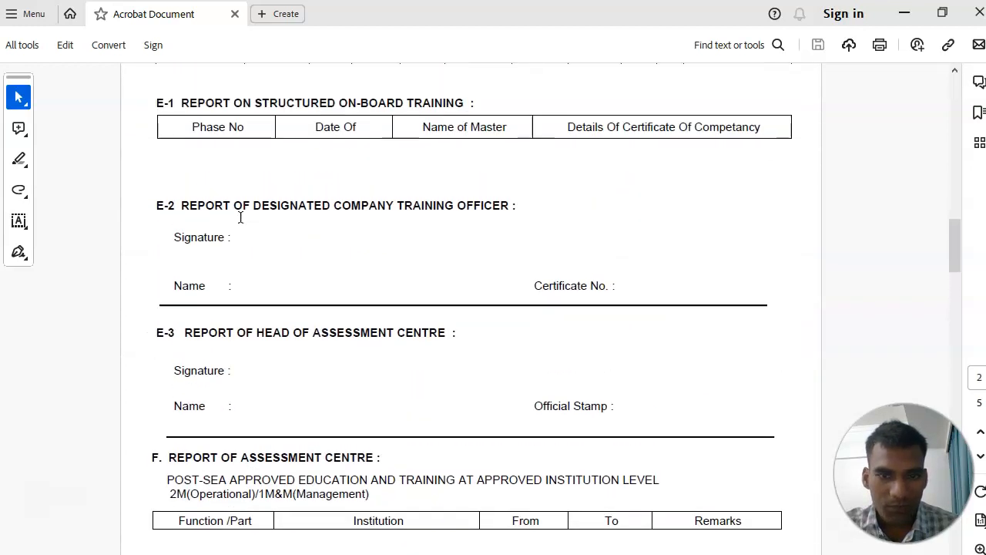
pyautogui.scroll(11, 241, 217)
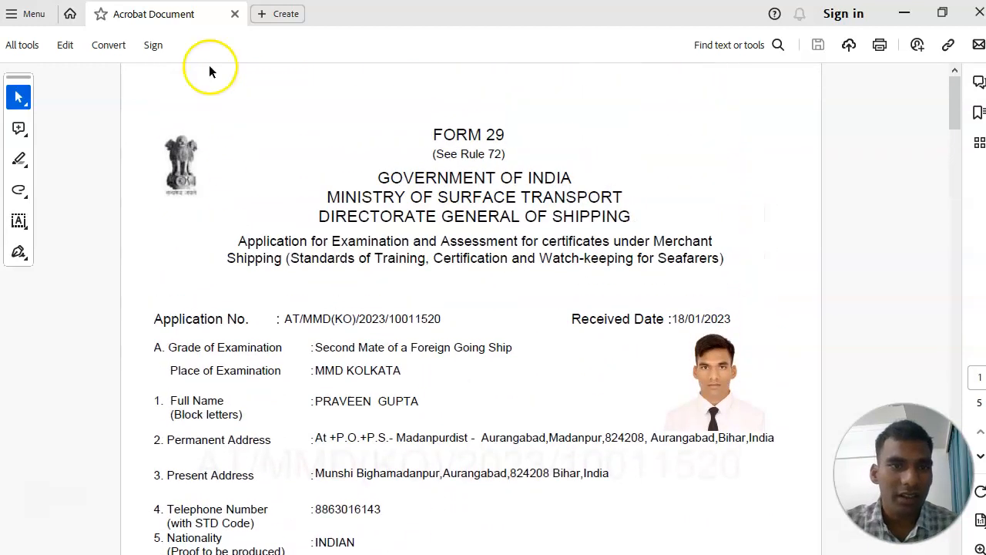
pyautogui.click(235, 16)
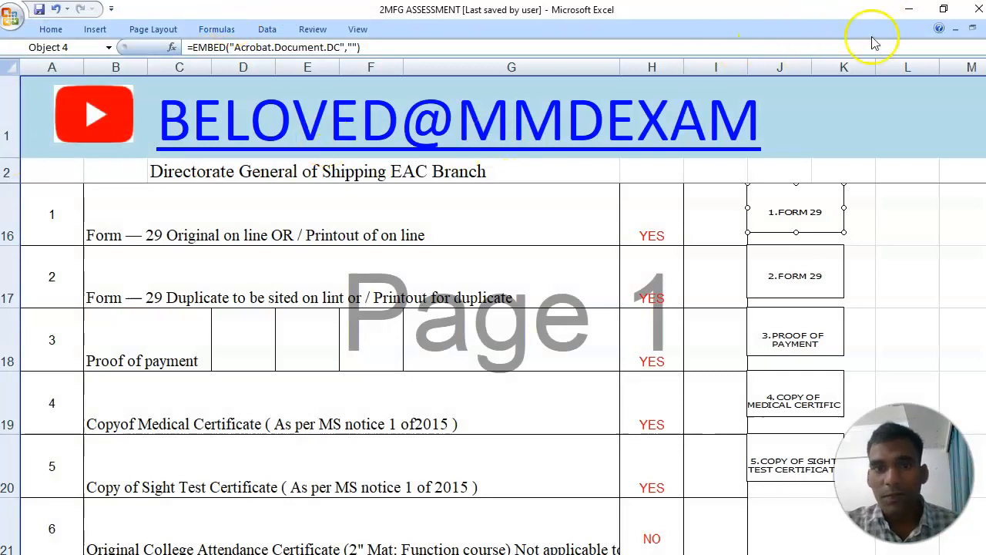
# - Switch to Firefox, open the bookmarked Directorate General of Shipping site, and log in with the saved user ID and password
pyautogui.click(909, 13)
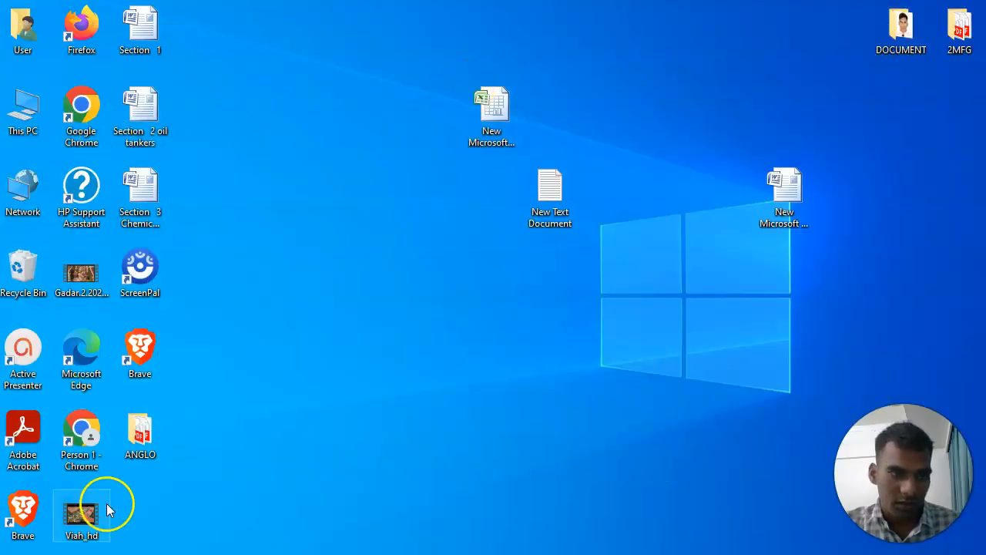
pyautogui.doubleClick(83, 36)
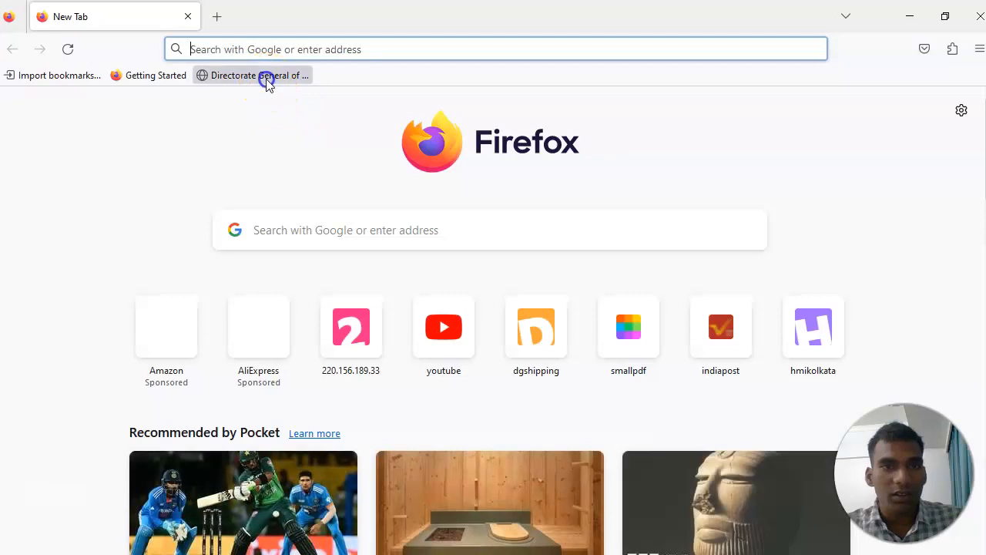
pyautogui.click(266, 78)
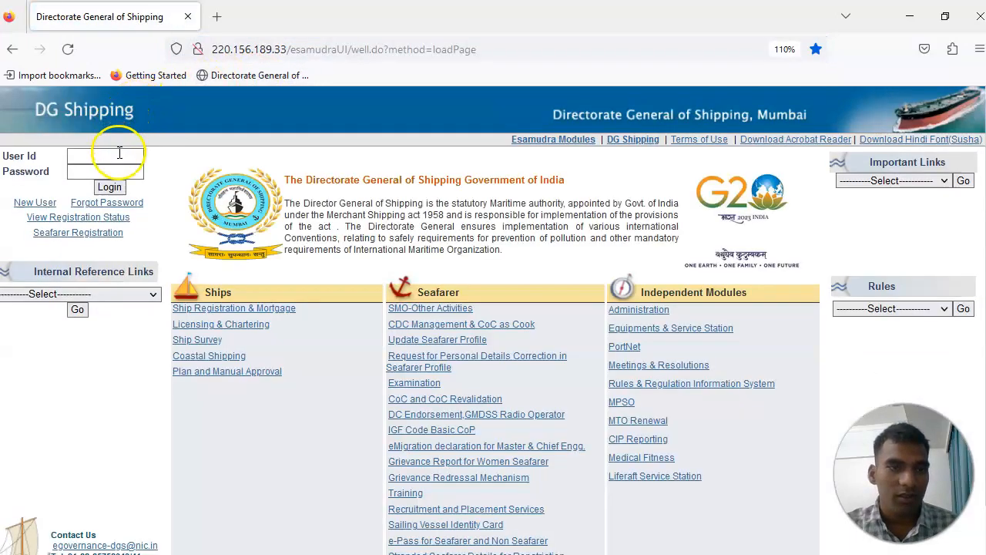
pyautogui.click(120, 155)
pyautogui.click(112, 222)
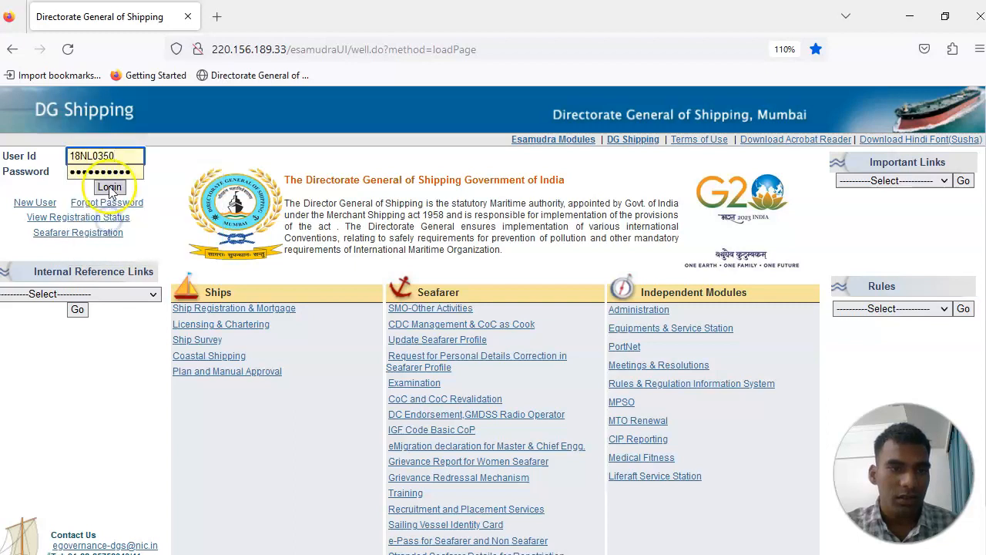
pyautogui.click(109, 187)
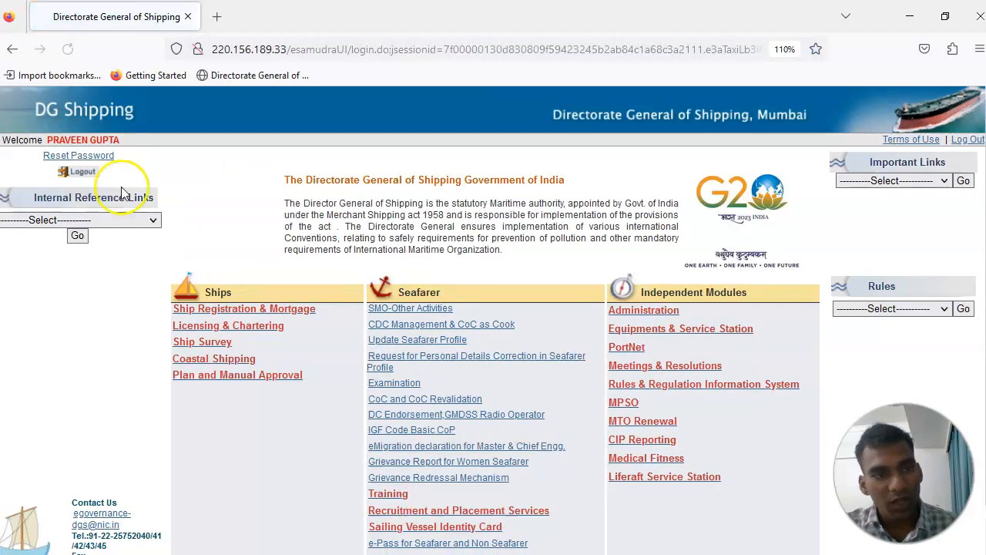
# - Open the Examination module, view the printable seafarer profile report, and close the report window
pyautogui.click(386, 383)
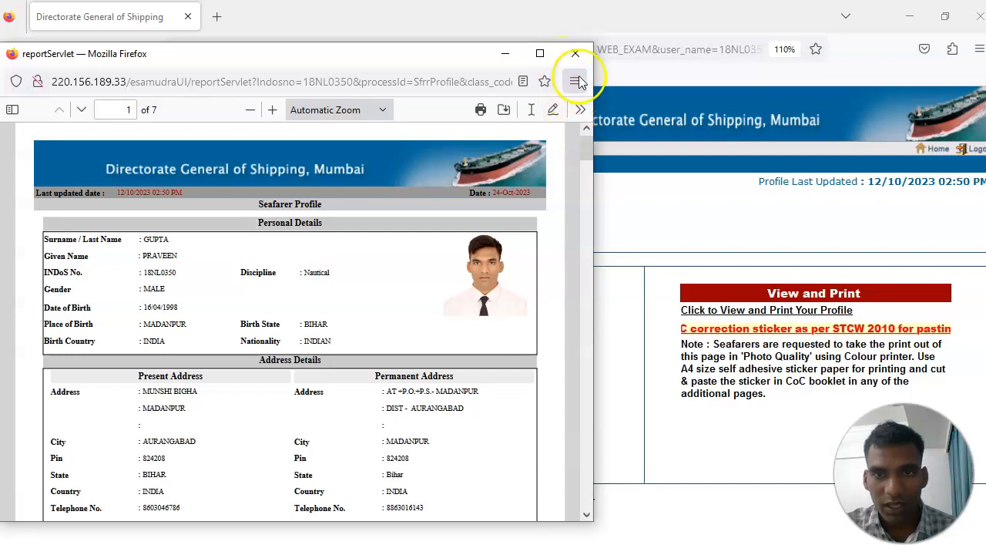
pyautogui.click(575, 53)
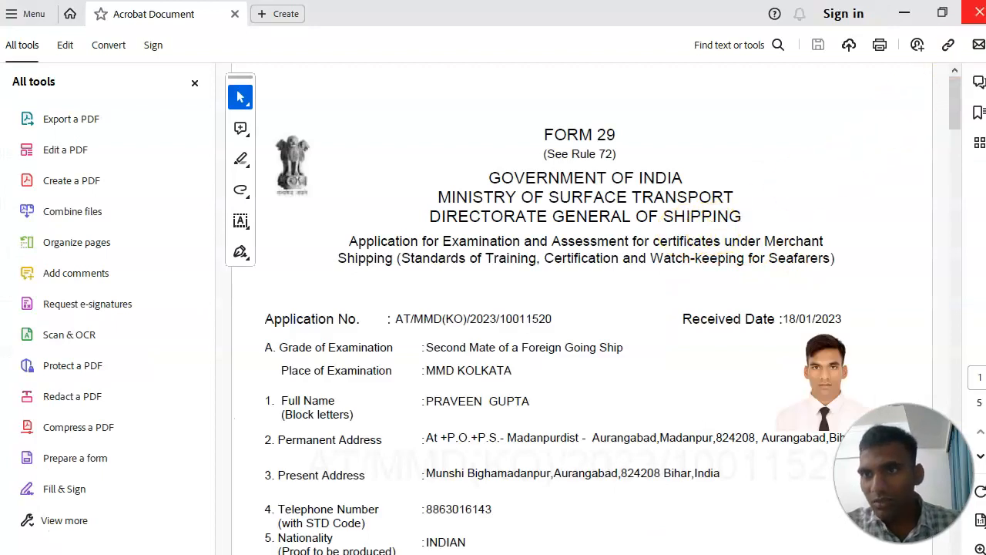
# - Close the duplicate Form 29 from checklist item 2 and try to open the proof of payment PDF for item 3
pyautogui.click(975, 16)
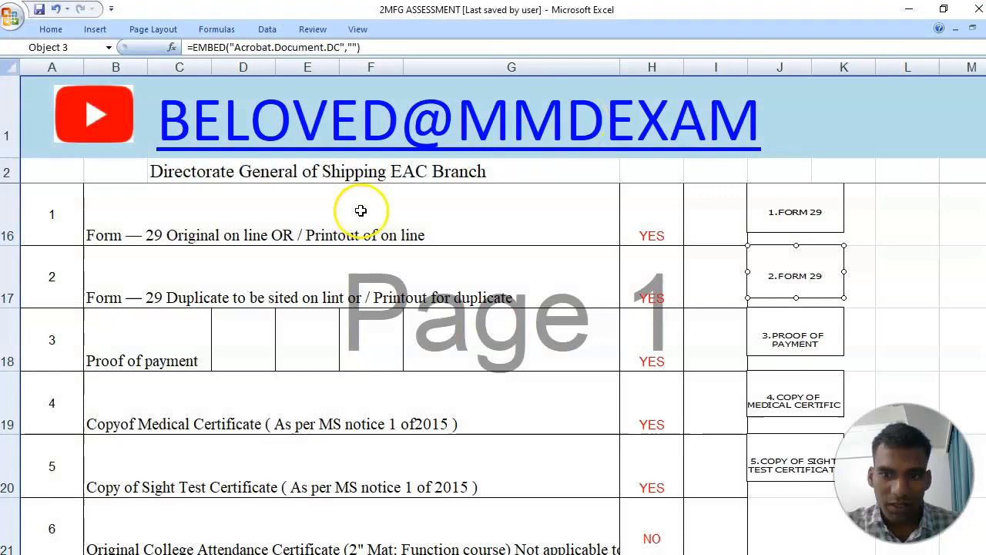
pyautogui.click(70, 346)
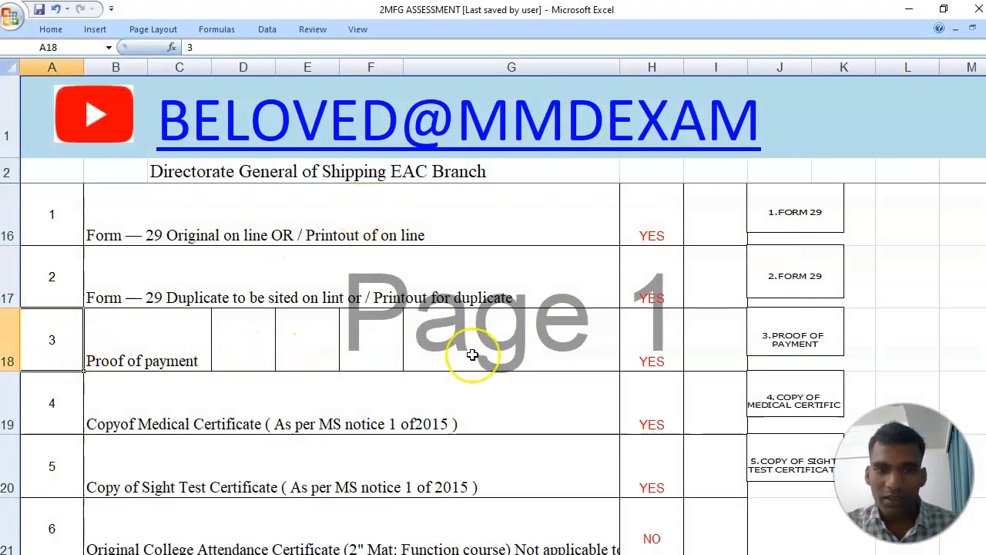
pyautogui.click(798, 345)
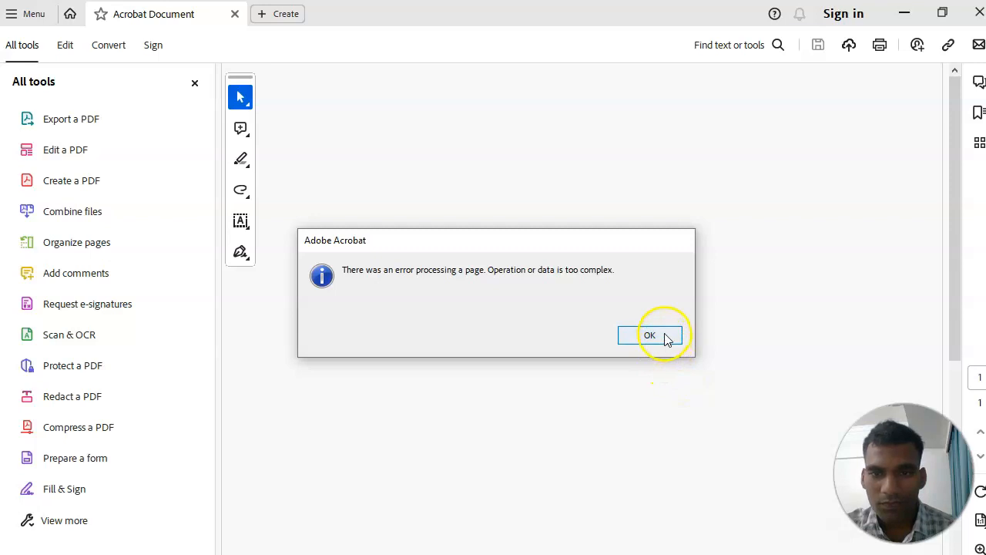
pyautogui.click(649, 335)
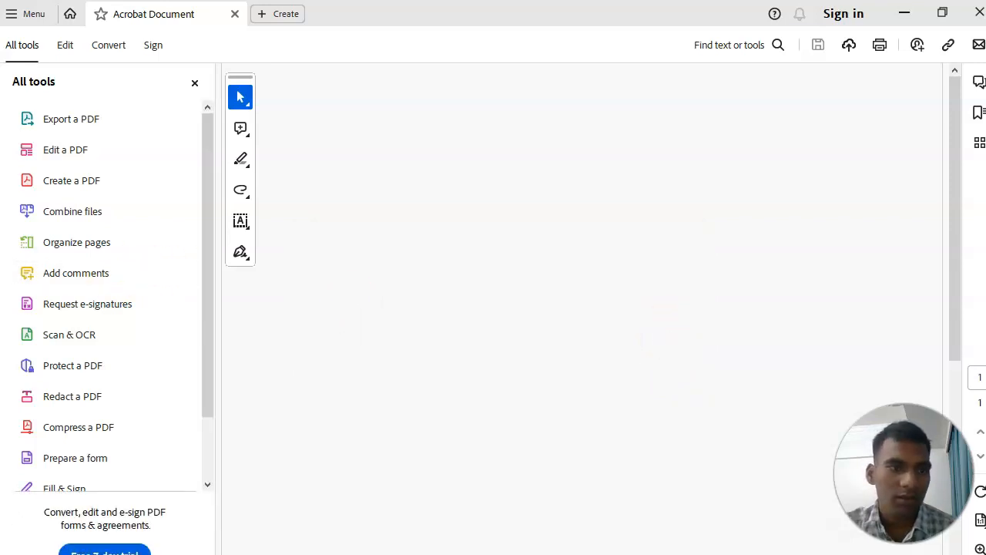
pyautogui.click(1, 235)
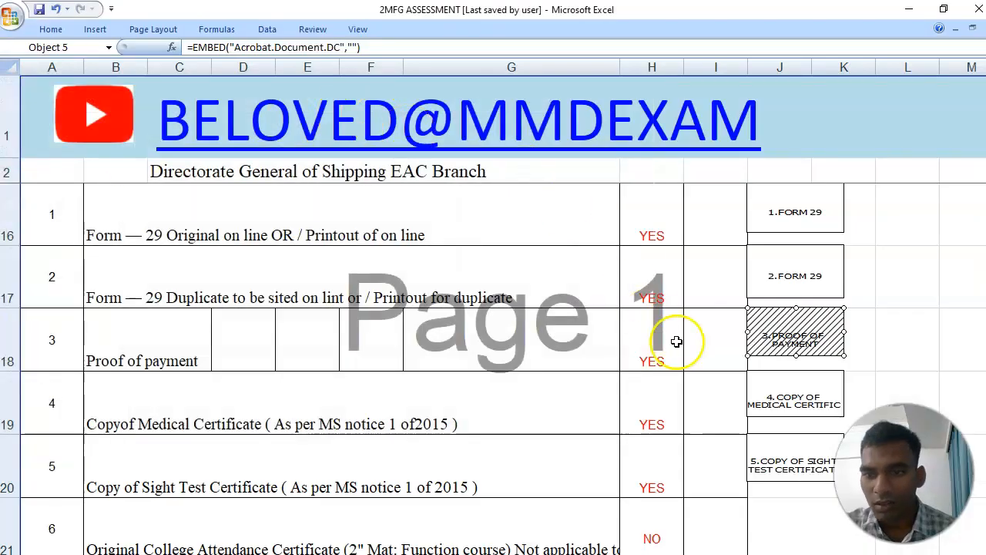
# - Reopen the proof of payment PDF embedded beside checklist item 3 and close the document
pyautogui.click(889, 342)
pyautogui.doubleClick(830, 326)
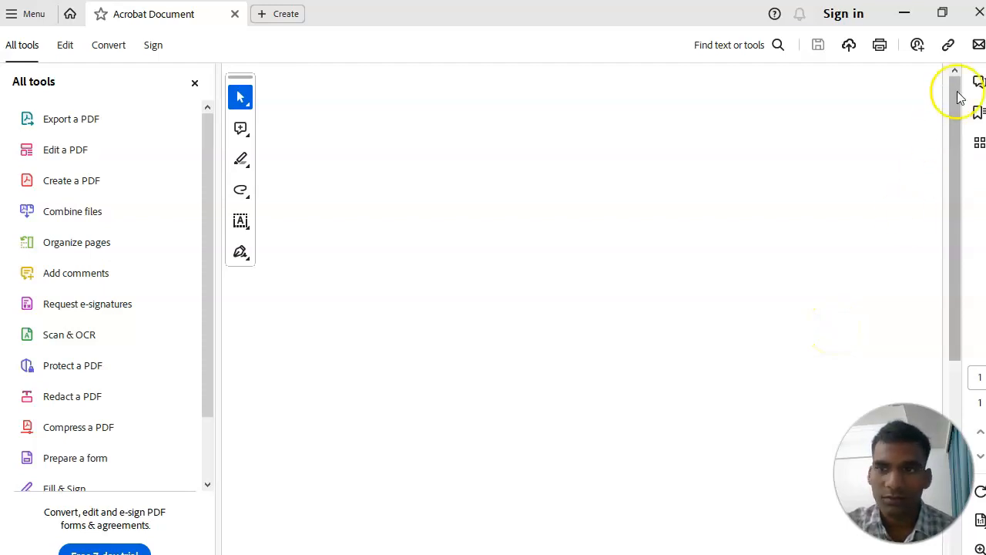
pyautogui.click(976, 12)
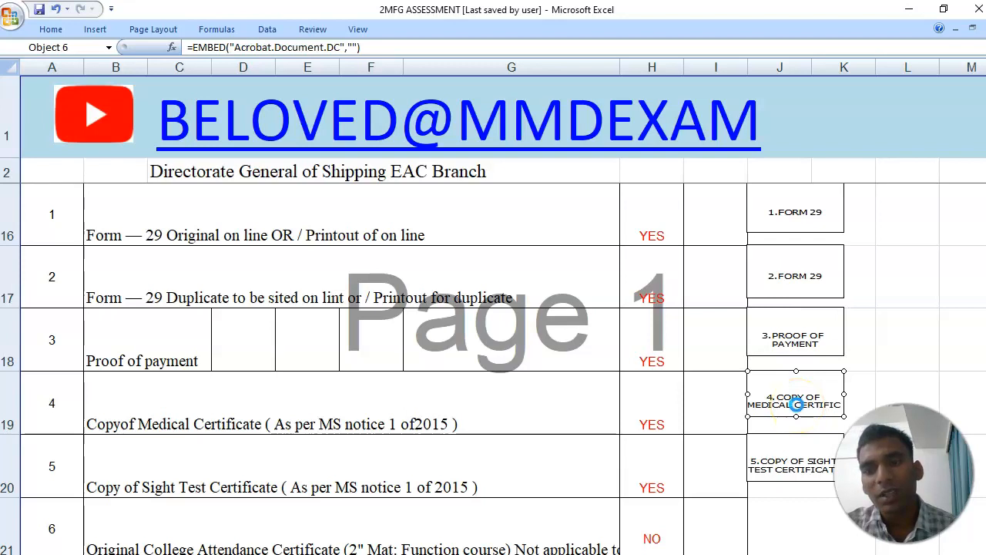
# - Open the medical certificate PDF for item 4, review the medical report, sight test certificate and Annexure-IV certificate, and close it
pyautogui.doubleClick(796, 403)
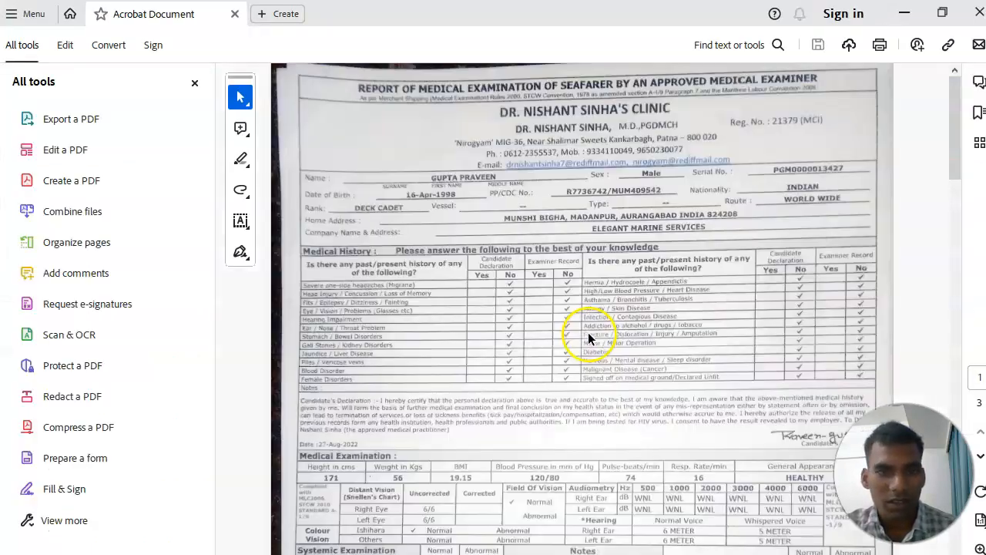
pyautogui.click(625, 321)
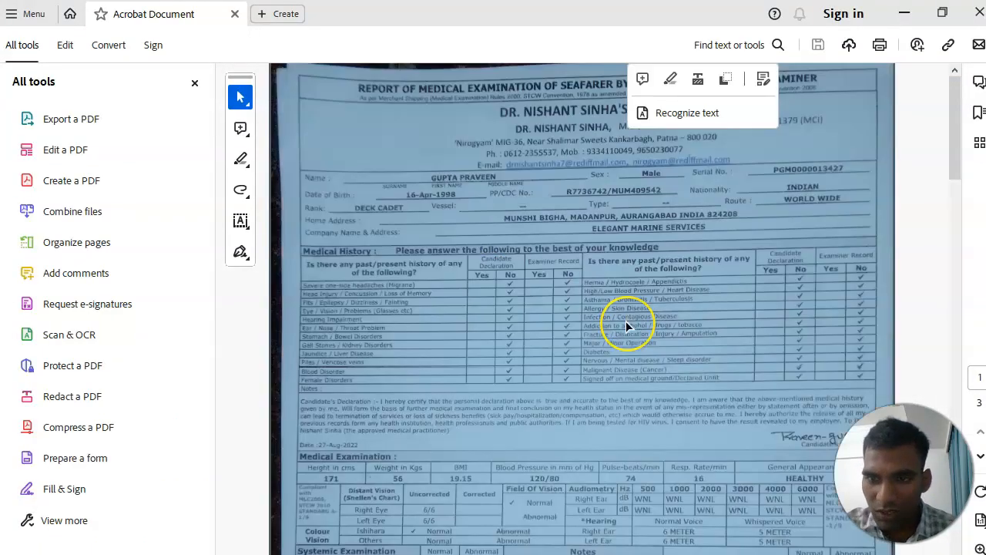
pyautogui.scroll(-5, 626, 321)
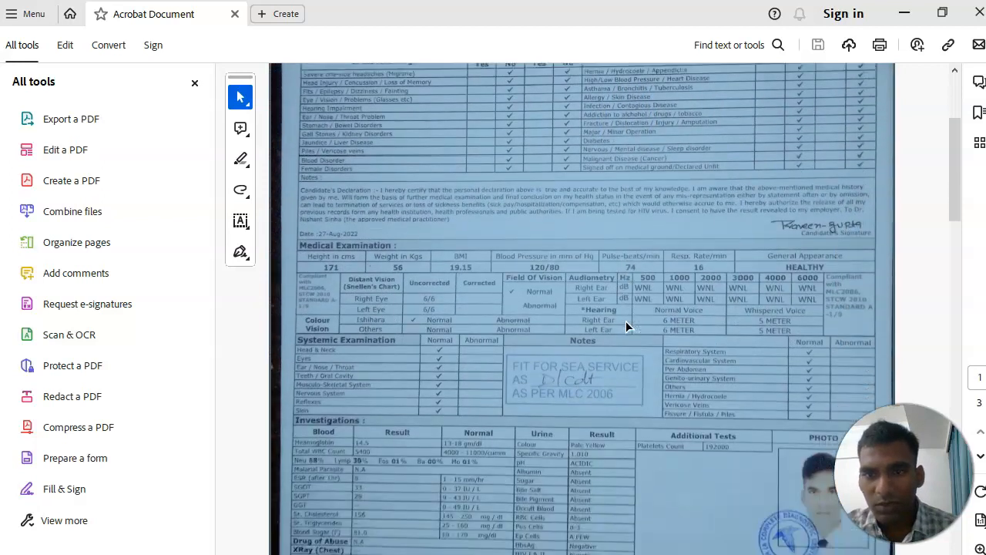
pyautogui.scroll(-10, 625, 320)
pyautogui.scroll(8, 626, 321)
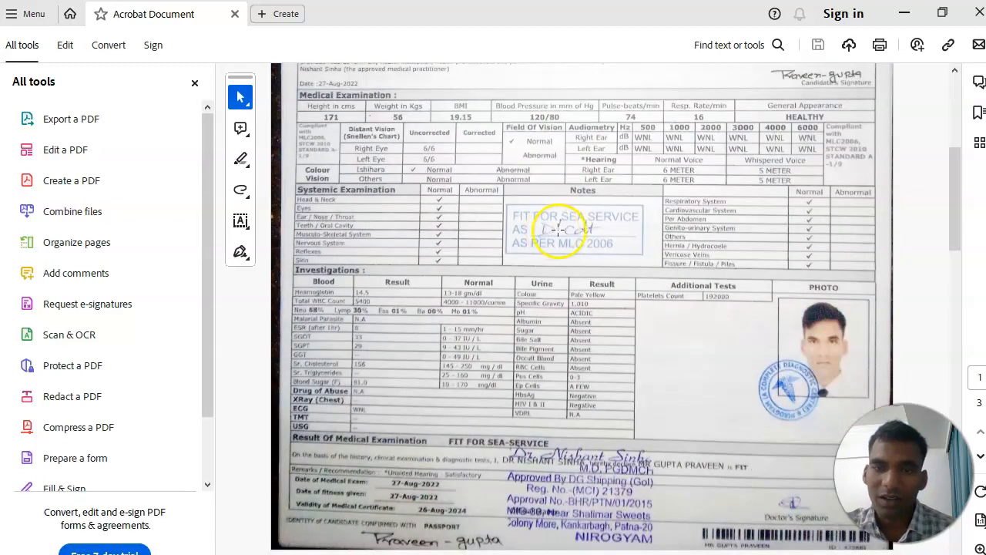
pyautogui.scroll(-10, 547, 217)
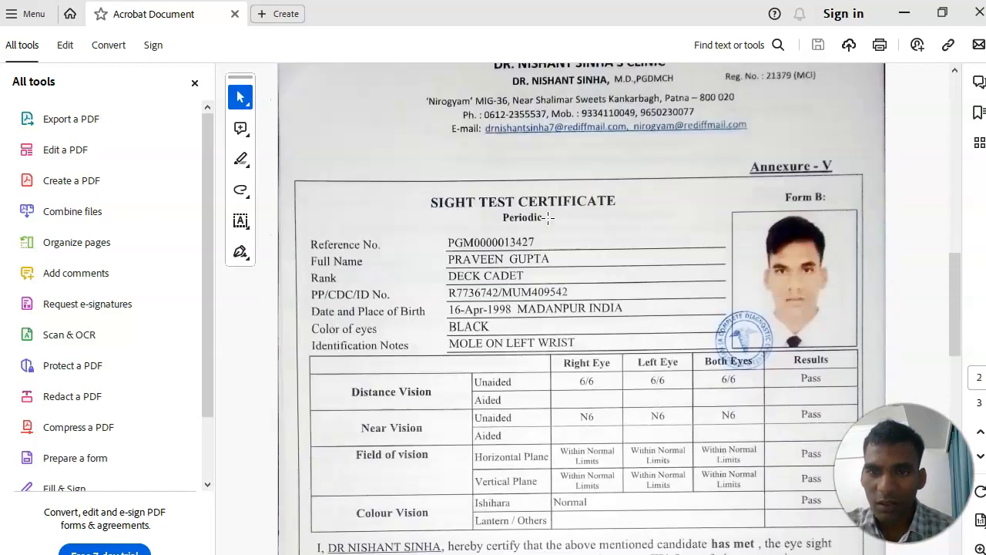
pyautogui.scroll(-10, 781, 164)
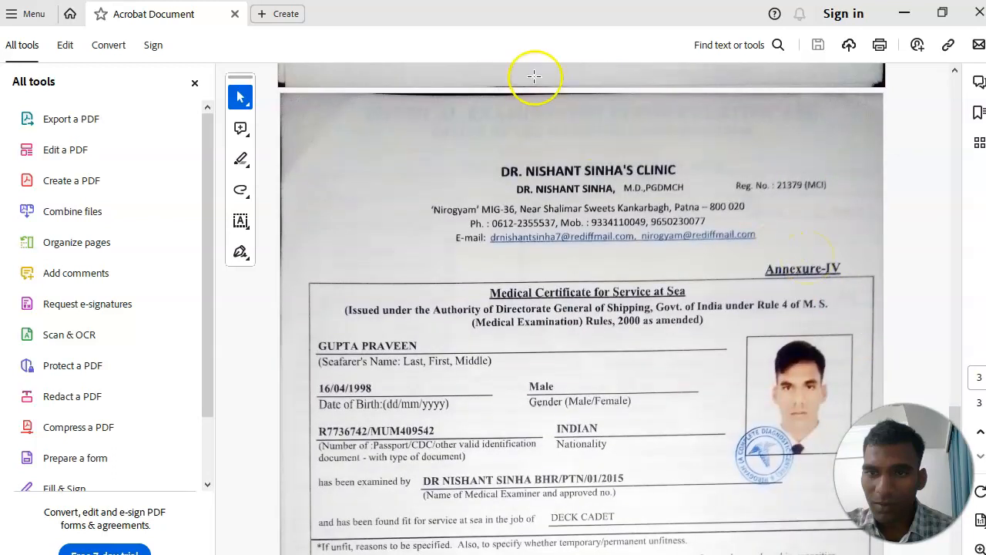
pyautogui.click(234, 15)
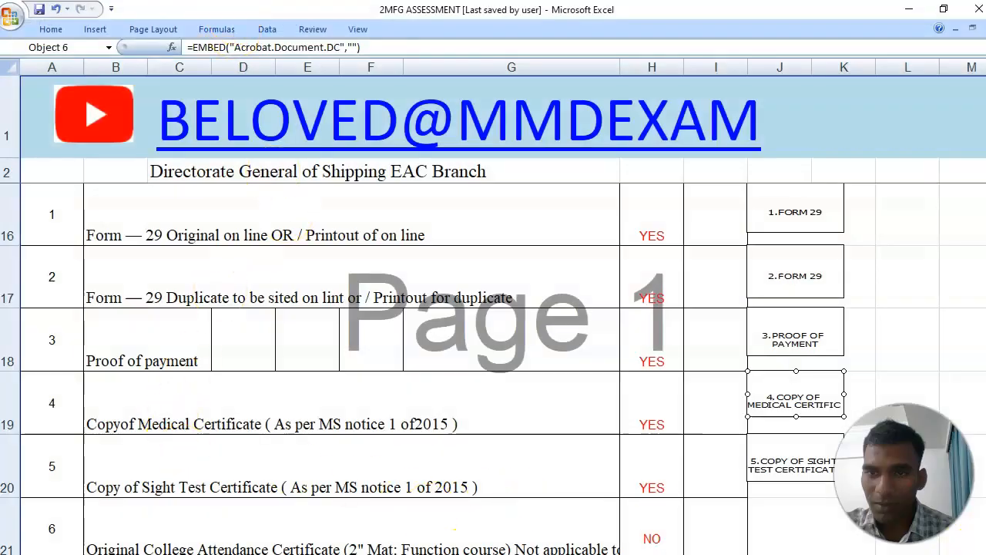
# - Open the Copy of INDOS PDF embedded beside checklist item 7, review the INDoS search details, and close the document
pyautogui.scroll(-2, 493, 368)
pyautogui.scroll(-1, 860, 368)
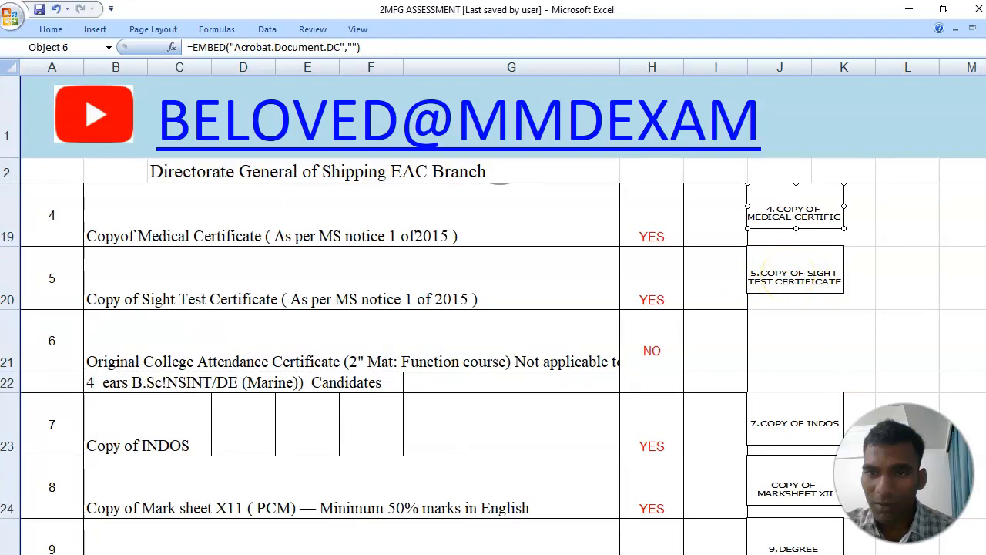
pyautogui.scroll(-1, 797, 270)
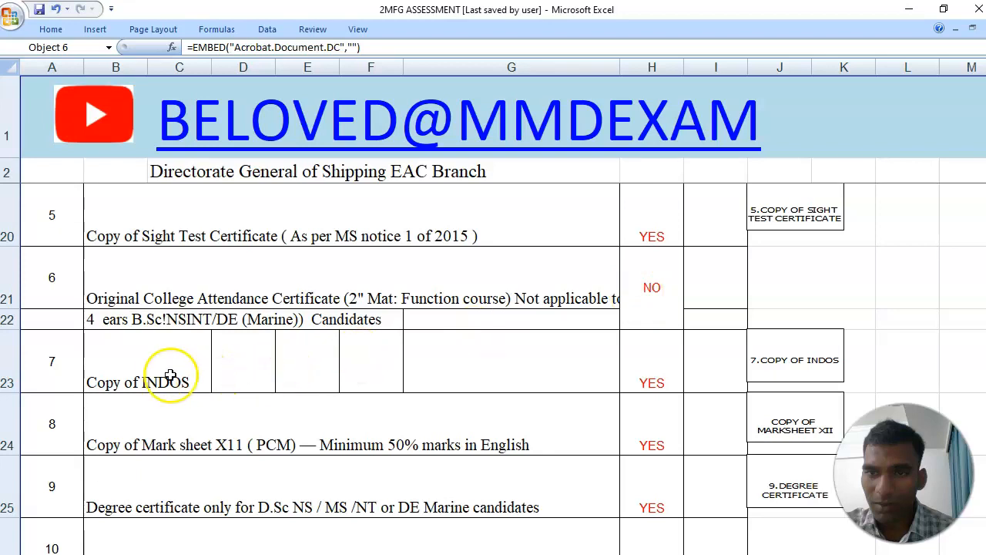
pyautogui.doubleClick(795, 360)
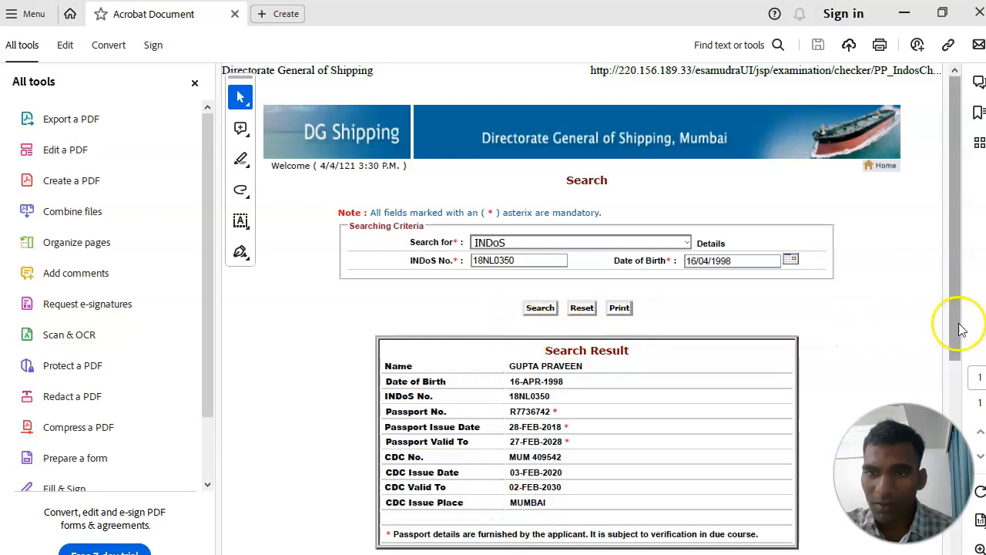
pyautogui.moveTo(960, 329); pyautogui.dragTo(933, 255)
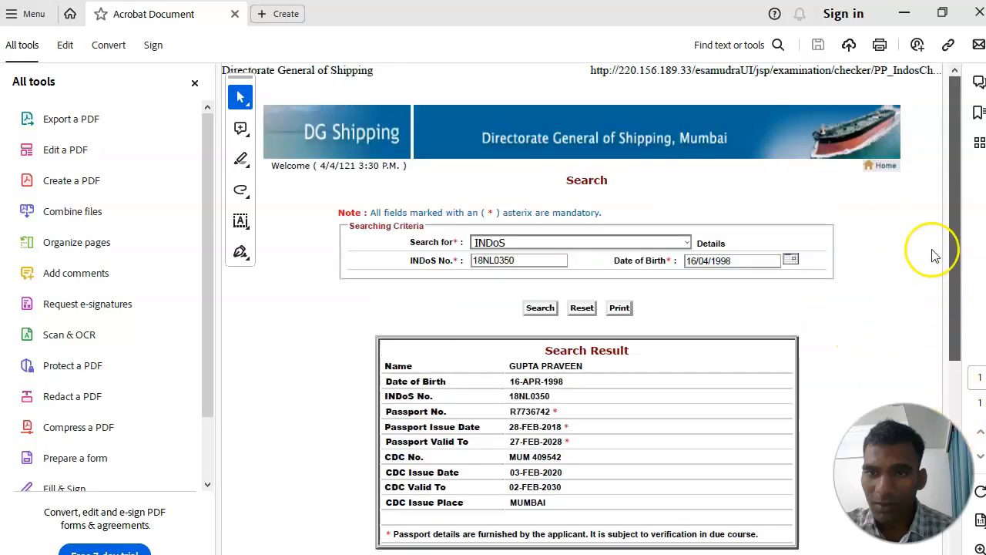
pyautogui.click(284, 13)
pyautogui.click(235, 14)
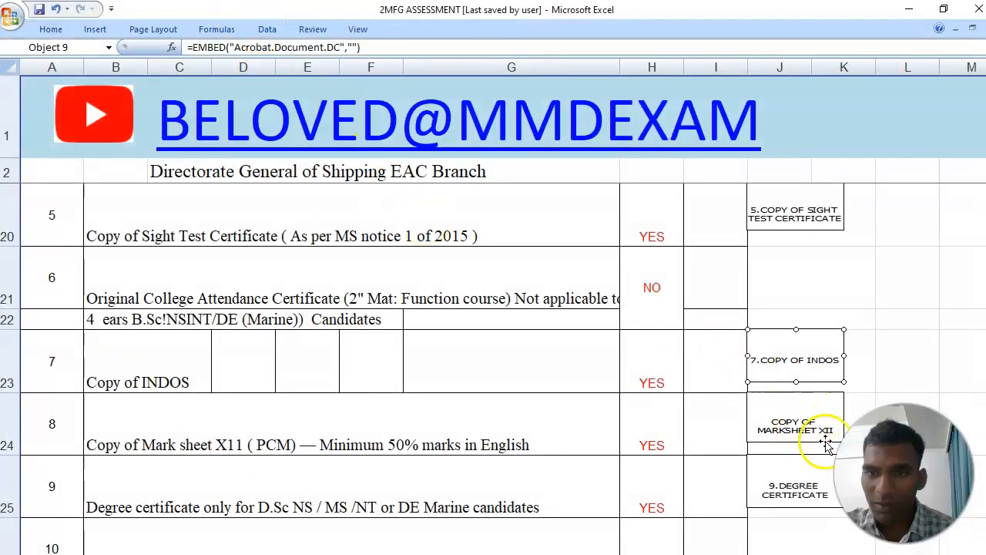
# - Open the Copy of Marksheet XII PDF beside checklist item 8, view the marks statement, and close the document
pyautogui.scroll(-1, 493, 368)
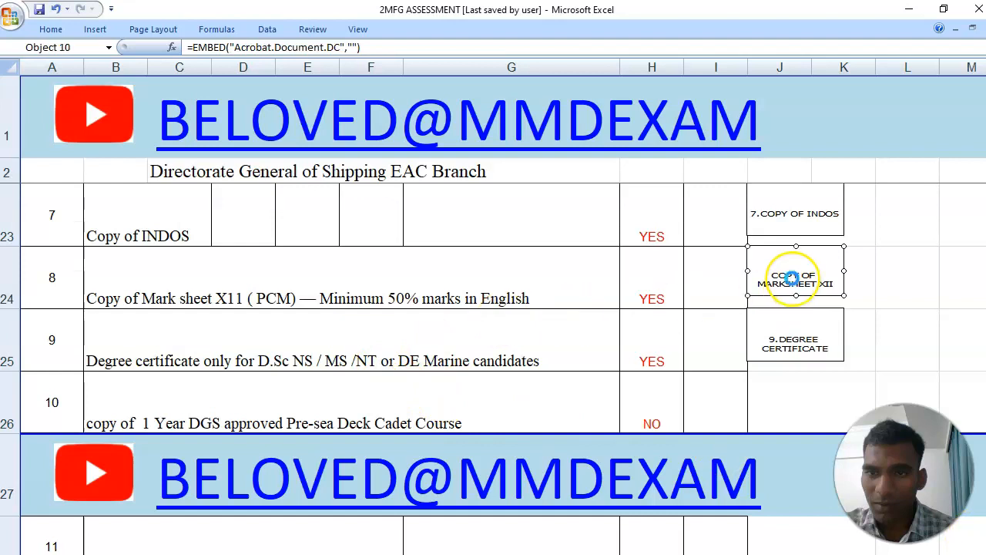
pyautogui.doubleClick(791, 277)
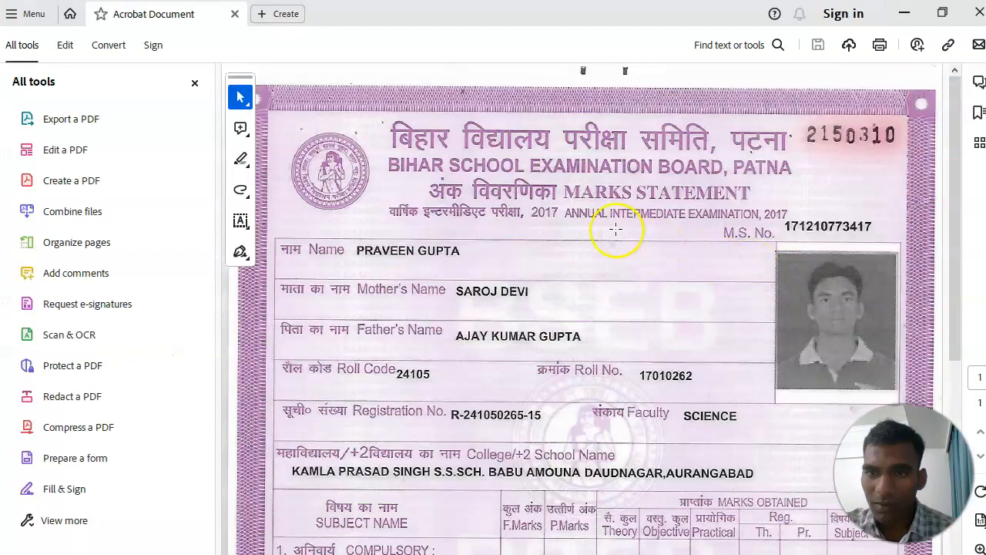
pyautogui.click(233, 15)
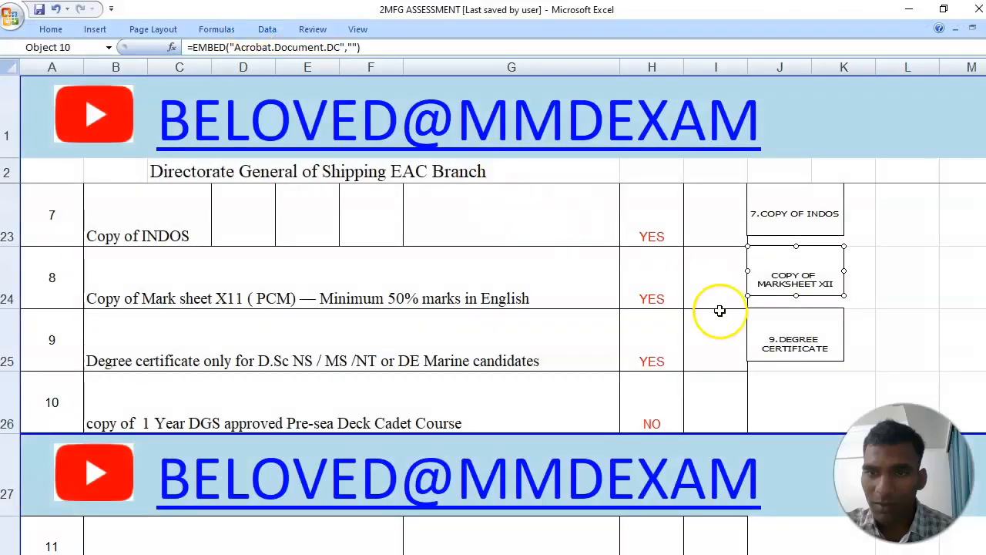